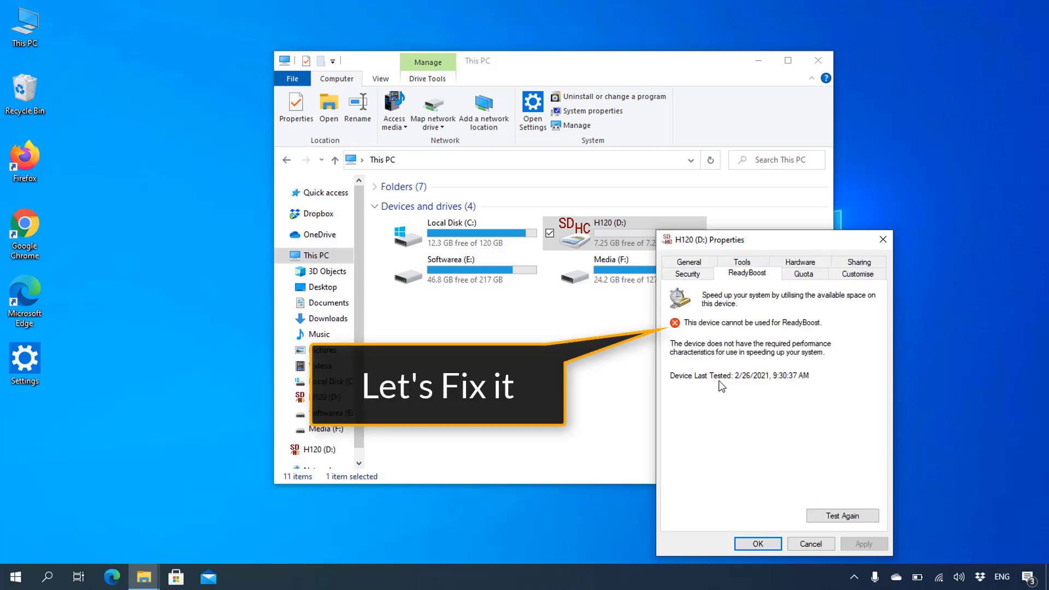
Step: Set the SDHC Card's removal policy to Better performance in its device properties, then save and close the H120 (D:) drive properties
left_click(798, 264)
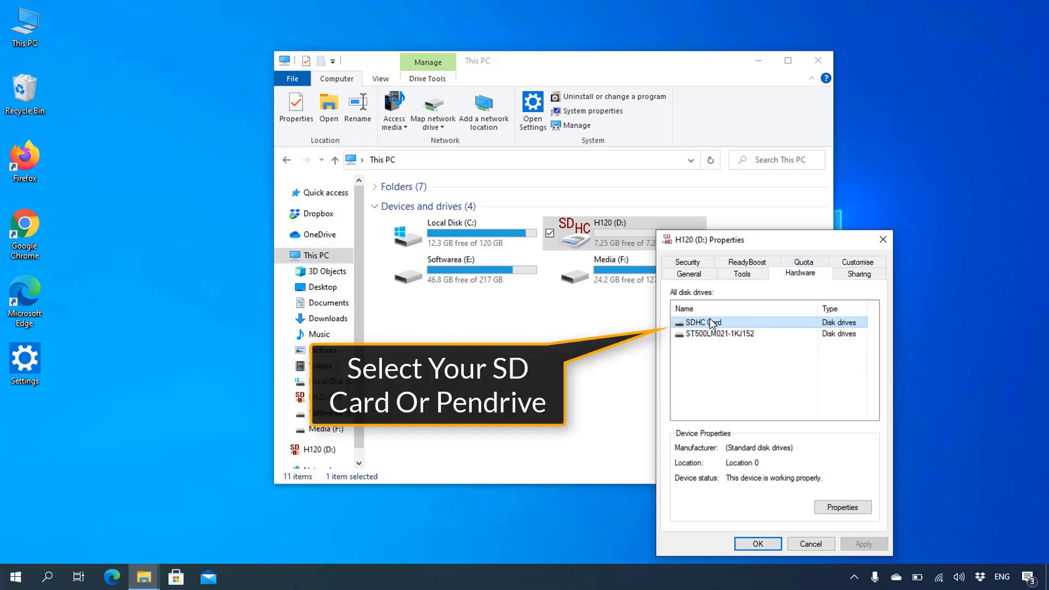
left_click(855, 507)
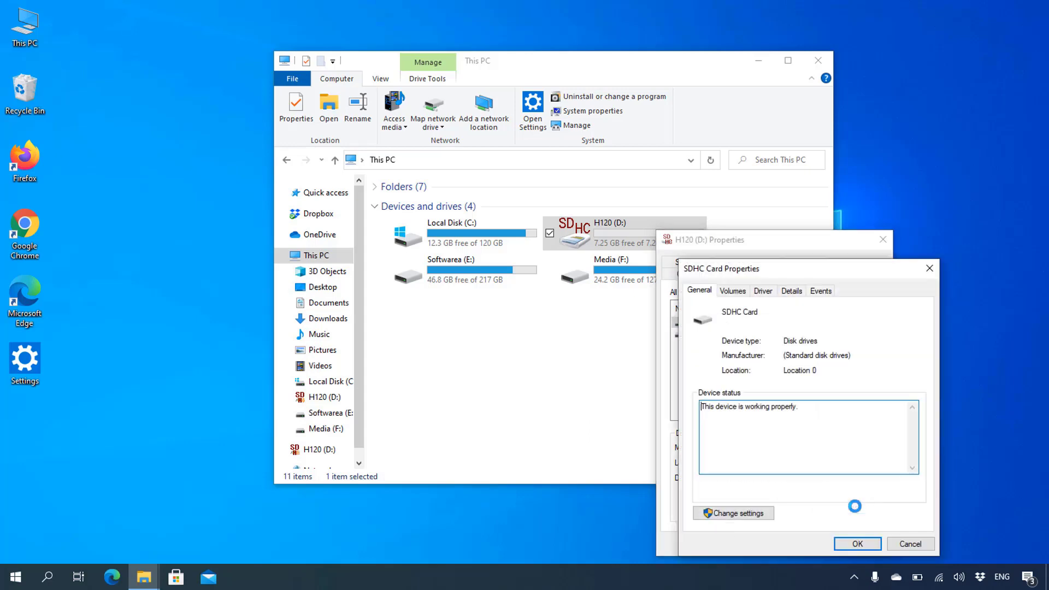
left_click(743, 514)
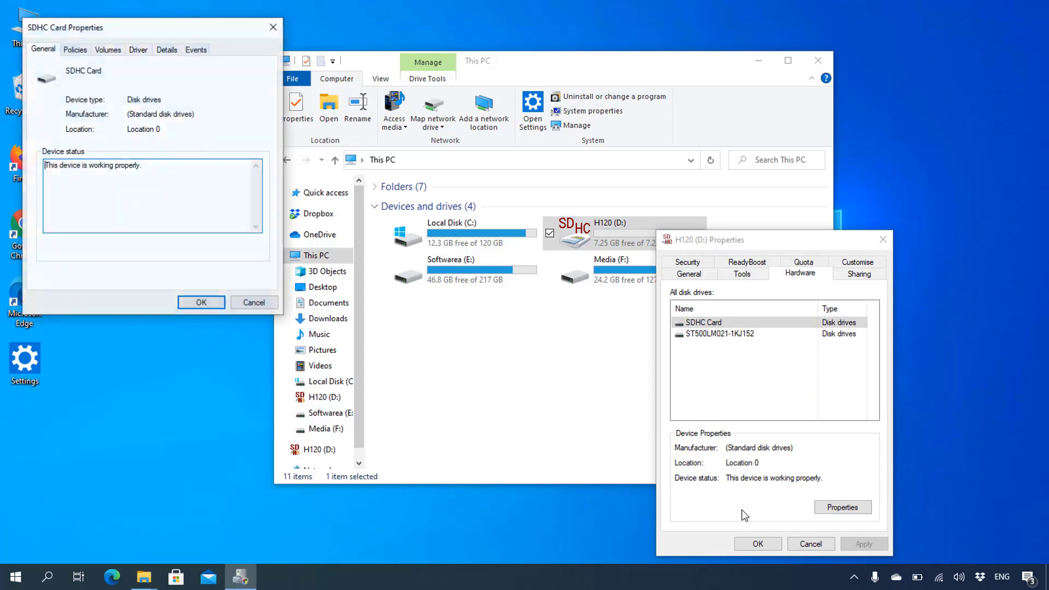
left_click_drag(192, 29, 704, 224)
left_click(586, 247)
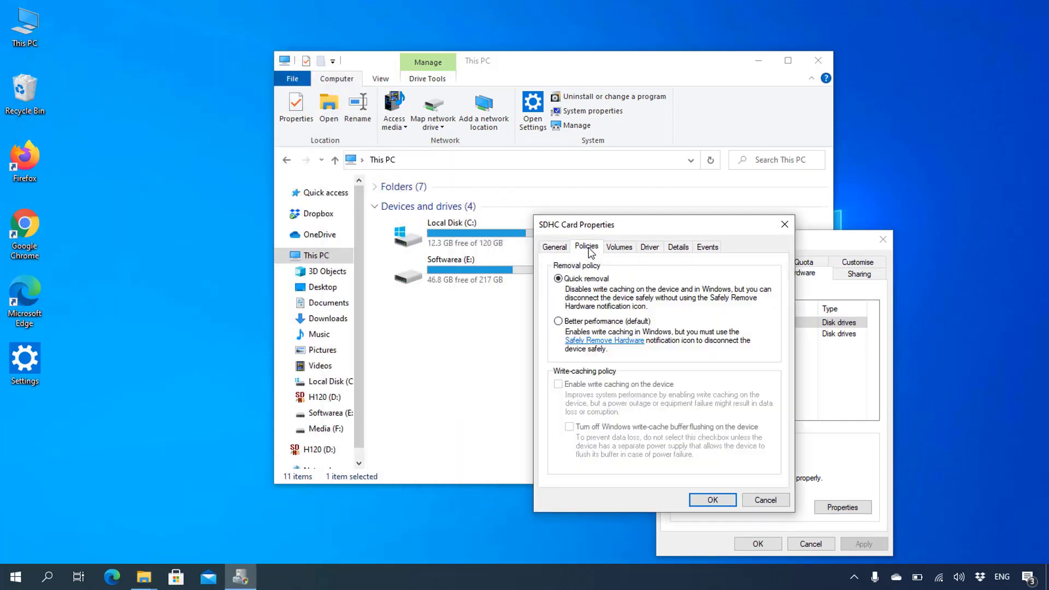
left_click(558, 322)
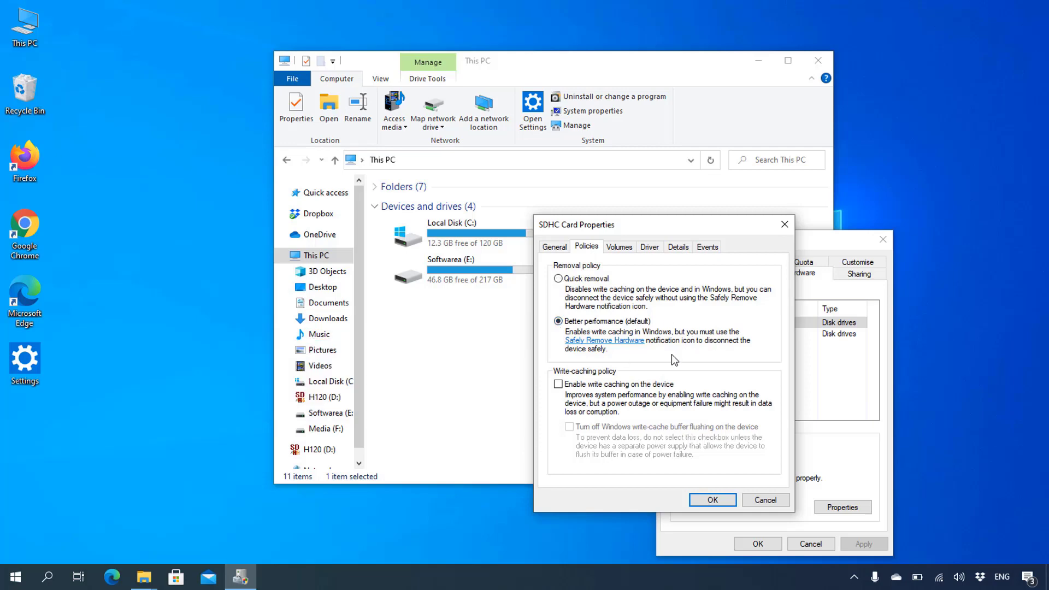
left_click(712, 501)
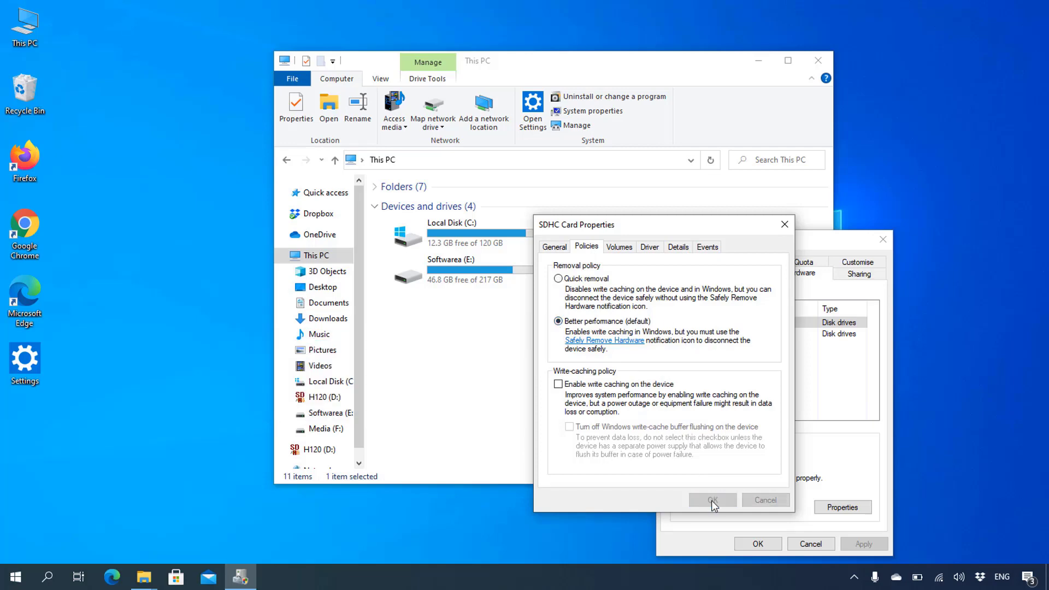
left_click(765, 542)
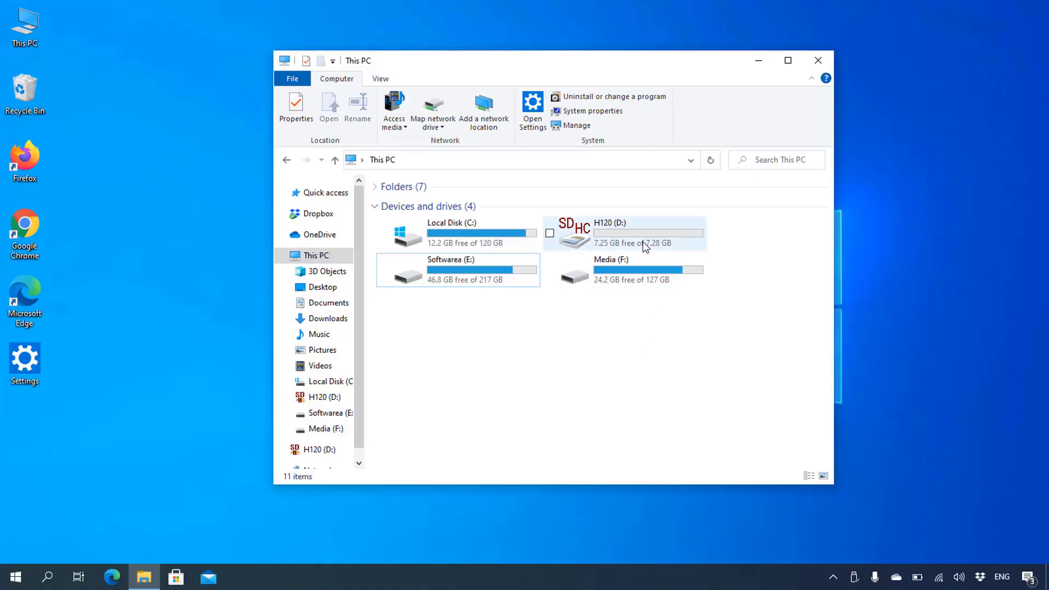
Step: Check the ReadyBoost status in the properties of the H120 (D:) drive and close the dialog
right_click(642, 240)
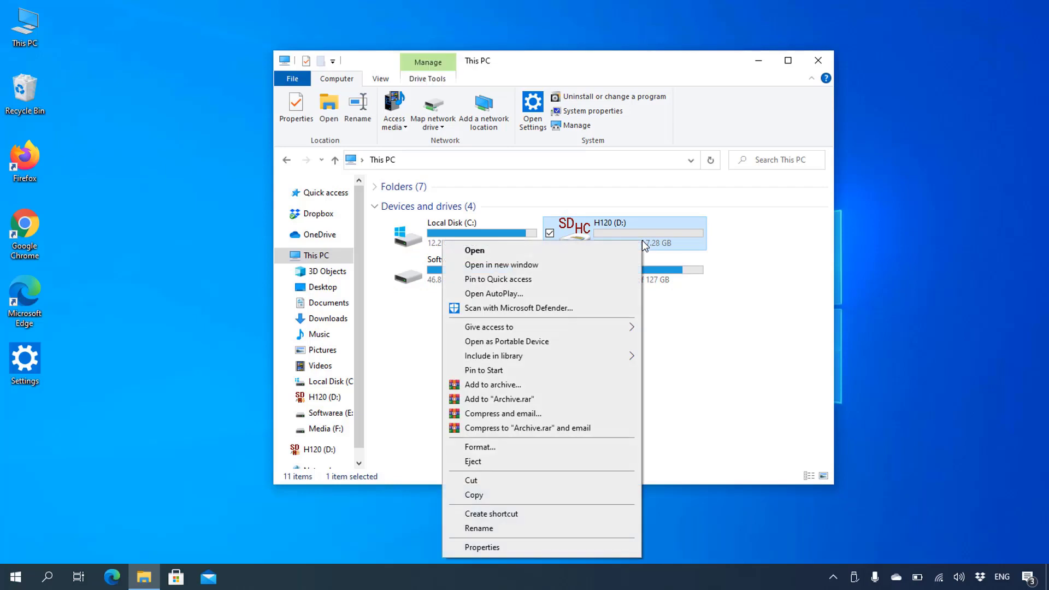
left_click(499, 544)
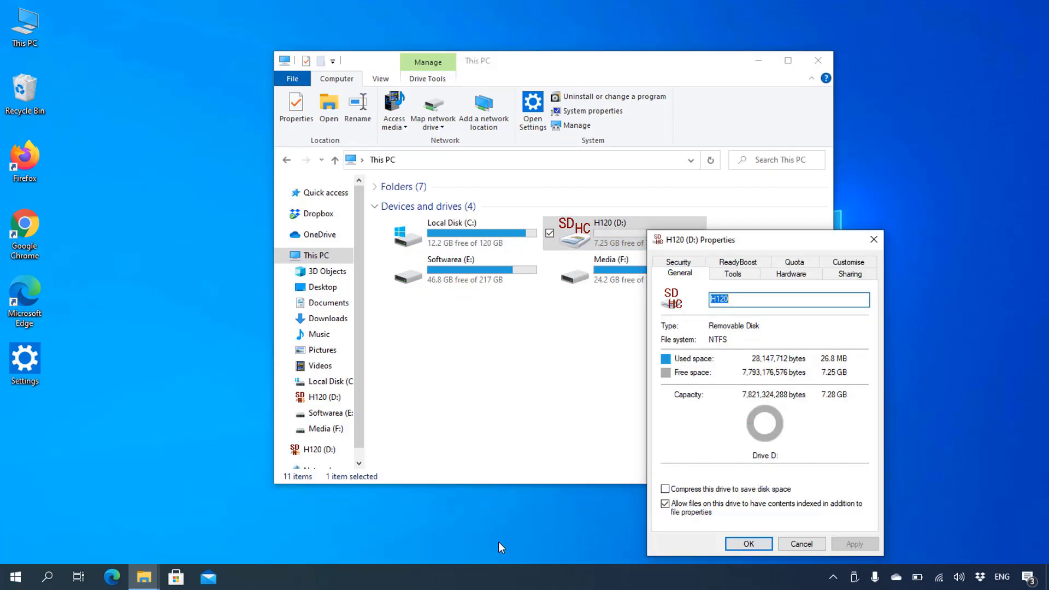
left_click(738, 264)
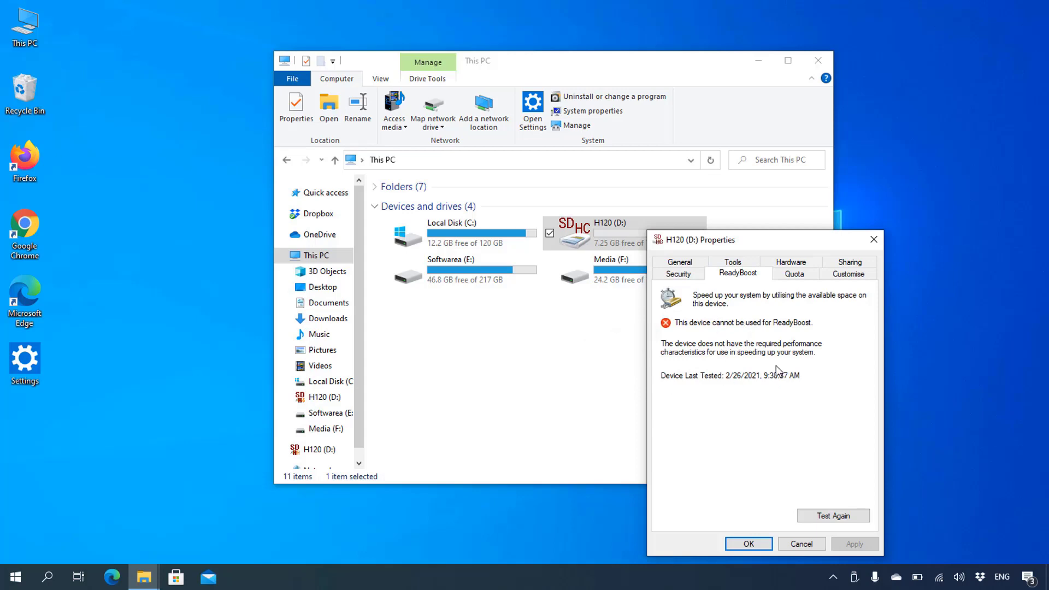
left_click(748, 544)
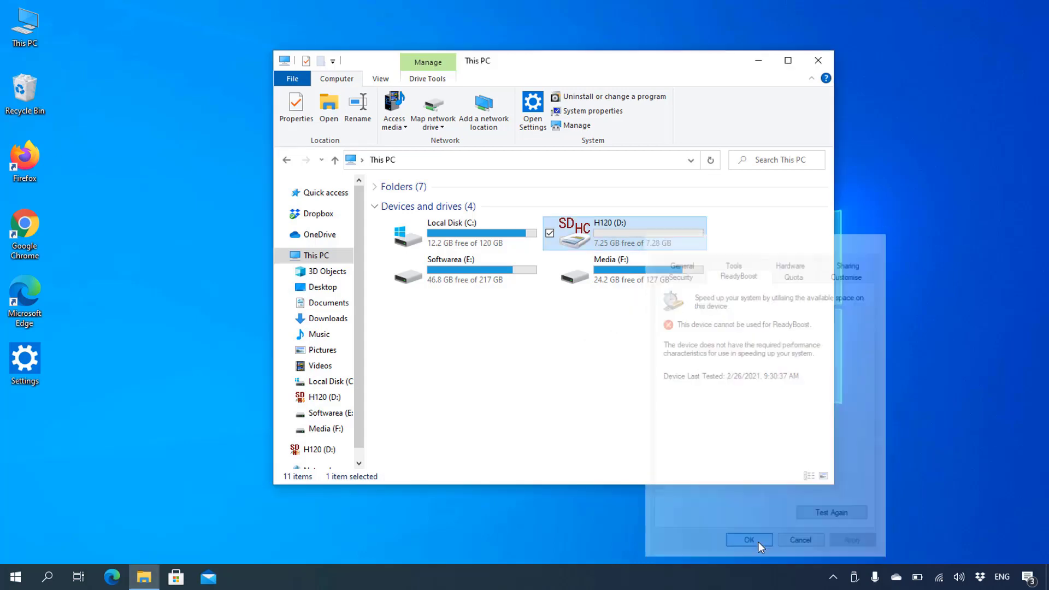
Step: Open the Services app from the desktop, look for the Superfetch or SysMain service in the list, and close the app
key("super+d")
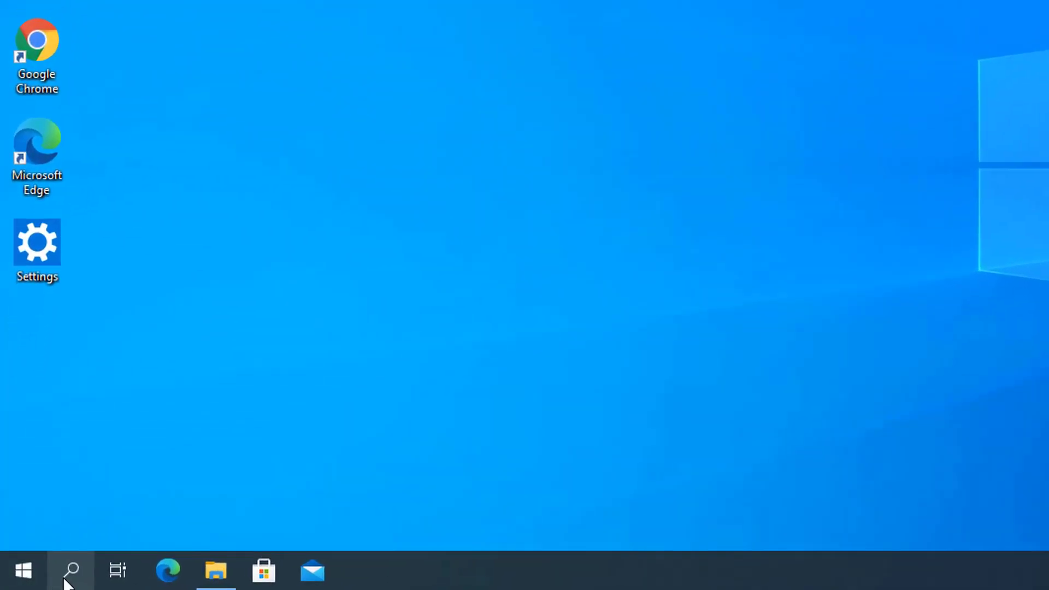
left_click(46, 578)
type("se")
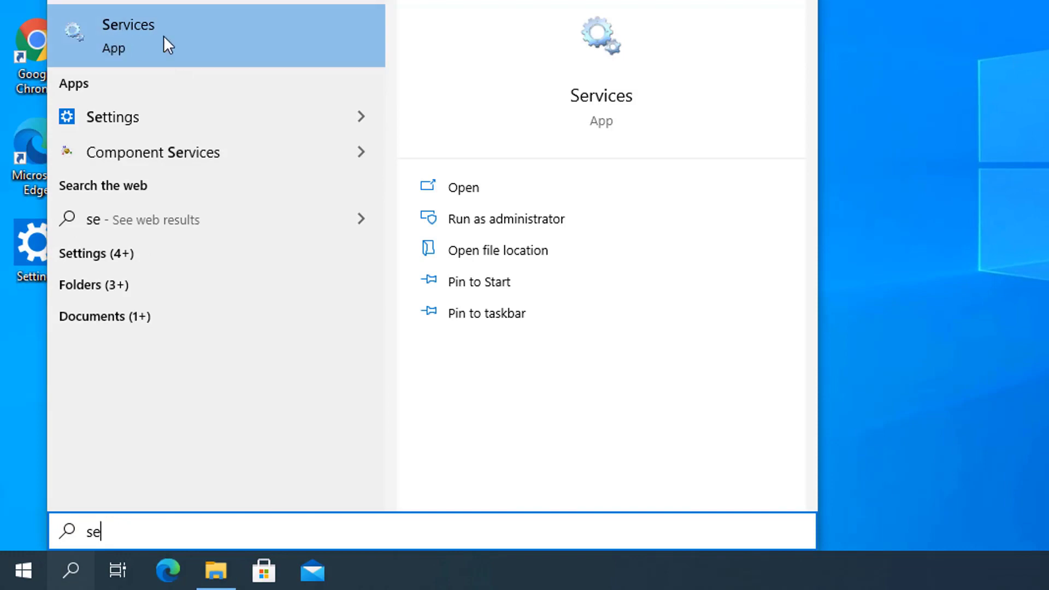
left_click(219, 51)
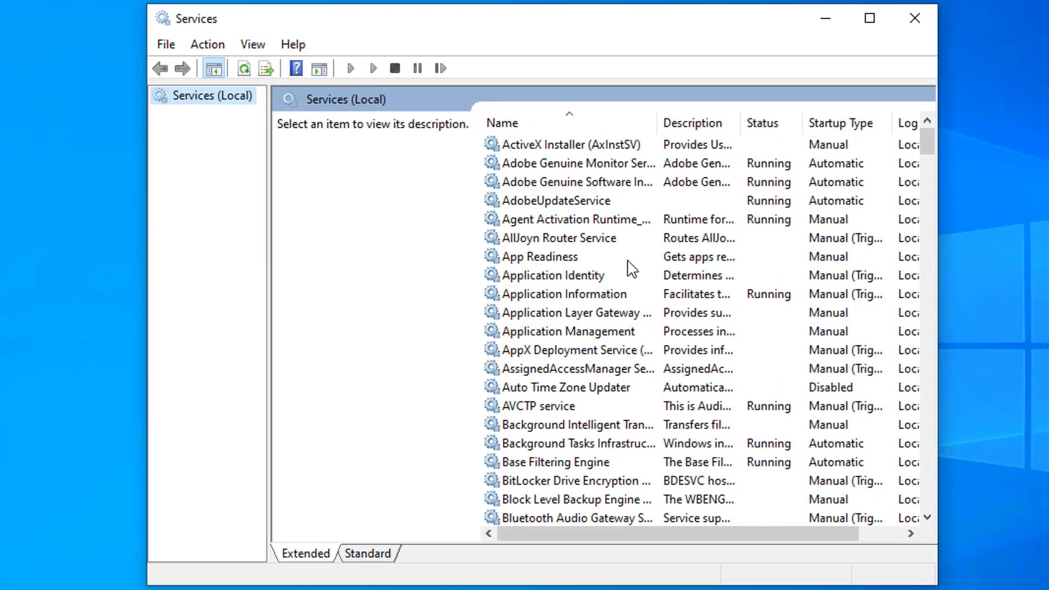
left_click_drag(931, 142, 923, 408)
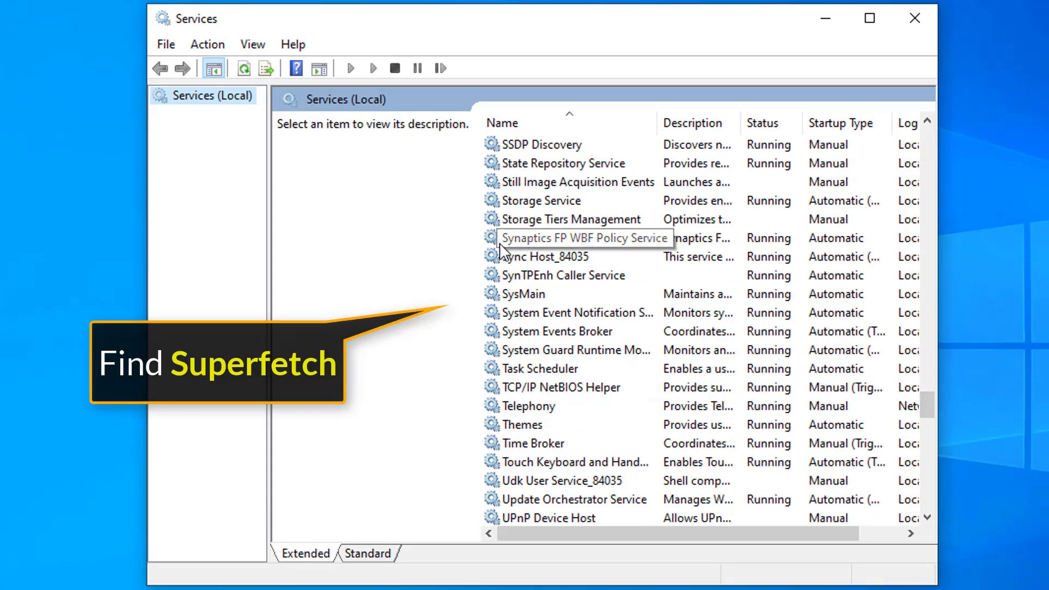
scroll(503, 229, "up", 1)
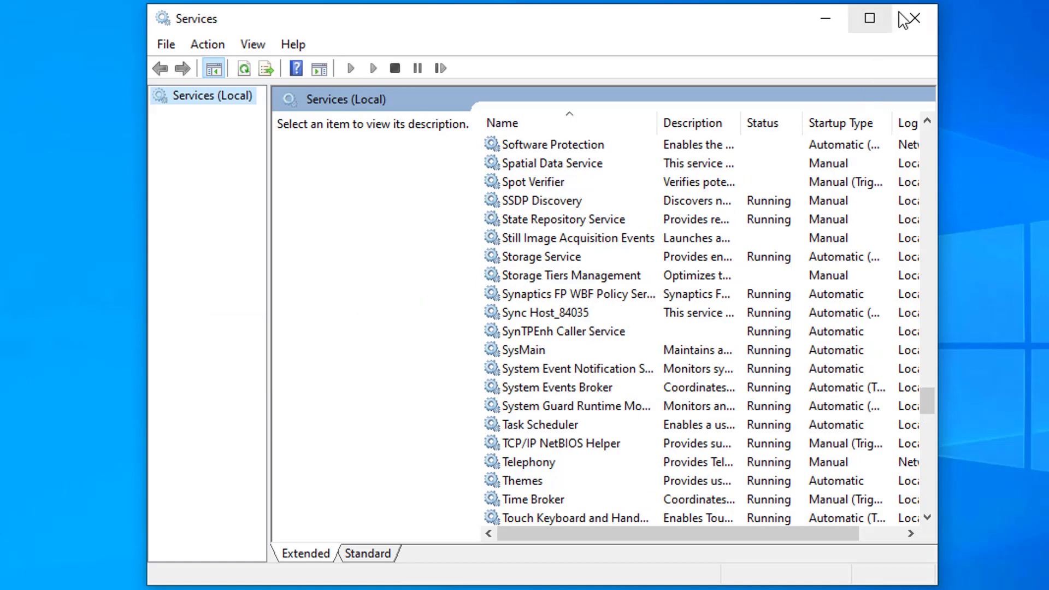
left_click(916, 19)
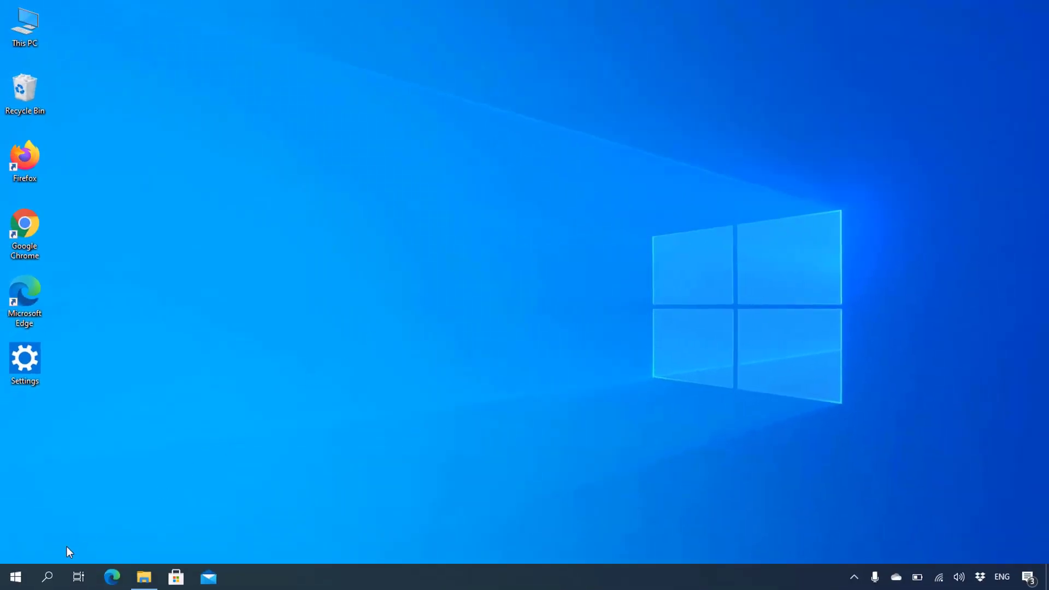
Step: Search Windows for "regedit" and open the Registry Editor
left_click(47, 577)
type("reg")
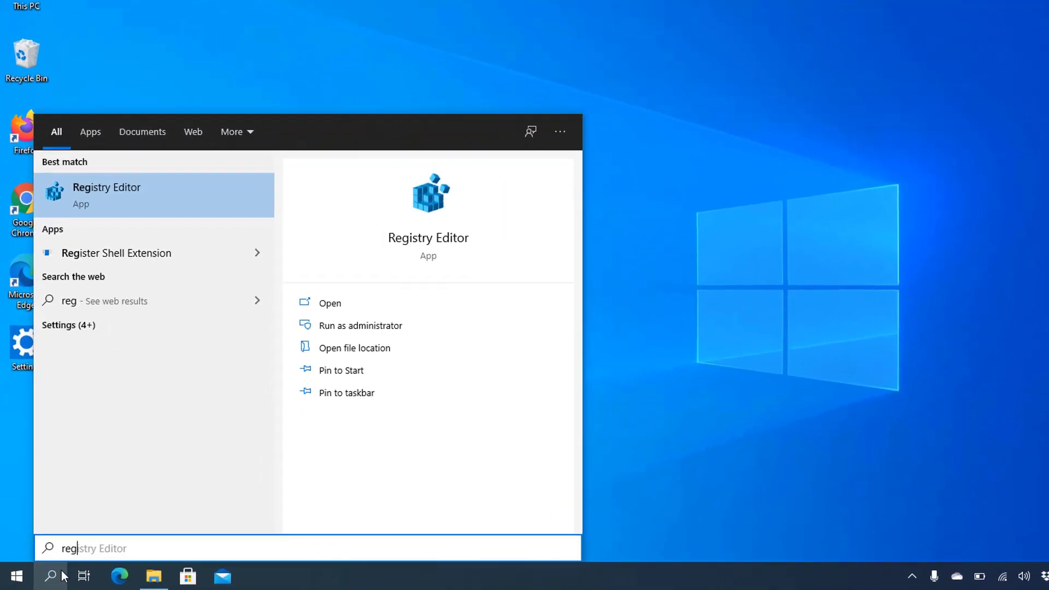
type("edit")
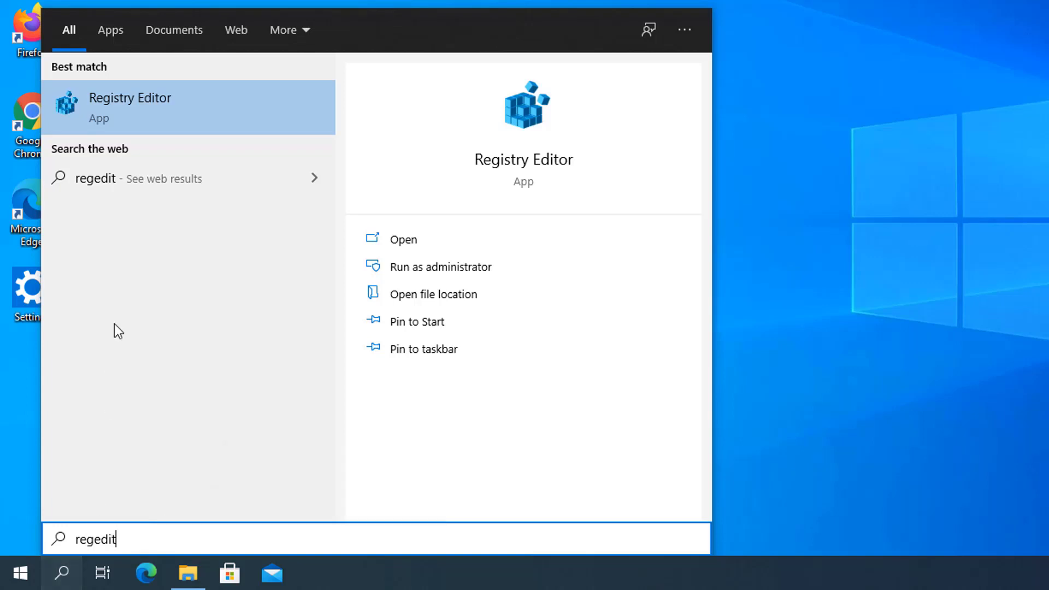
left_click(175, 101)
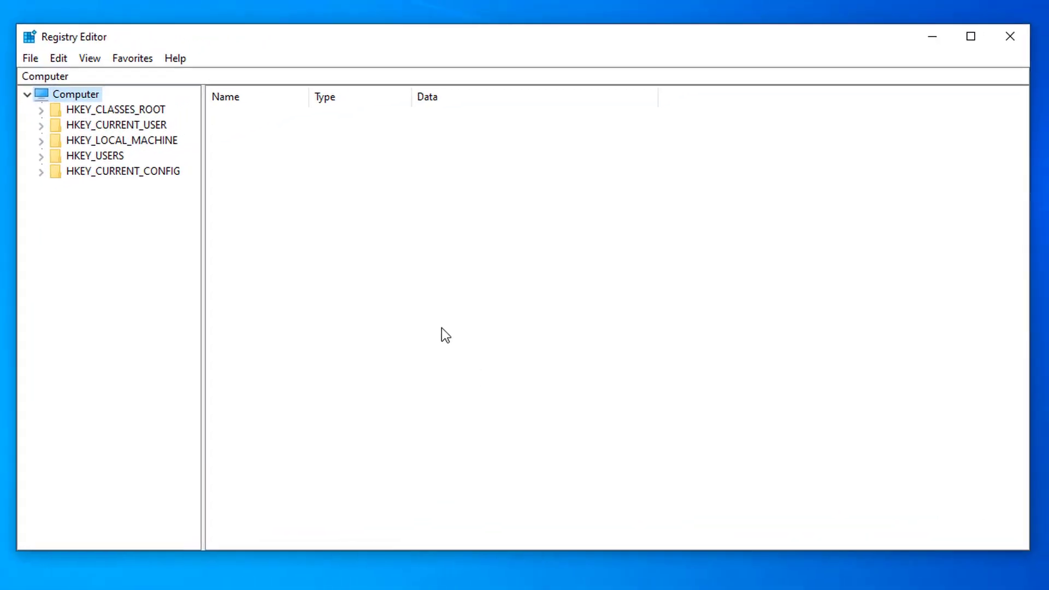
Step: Expand the registry tree to HKEY_LOCAL_MACHINE\SOFTWARE\Microsoft and widen the key tree so full names fit
left_click(67, 142)
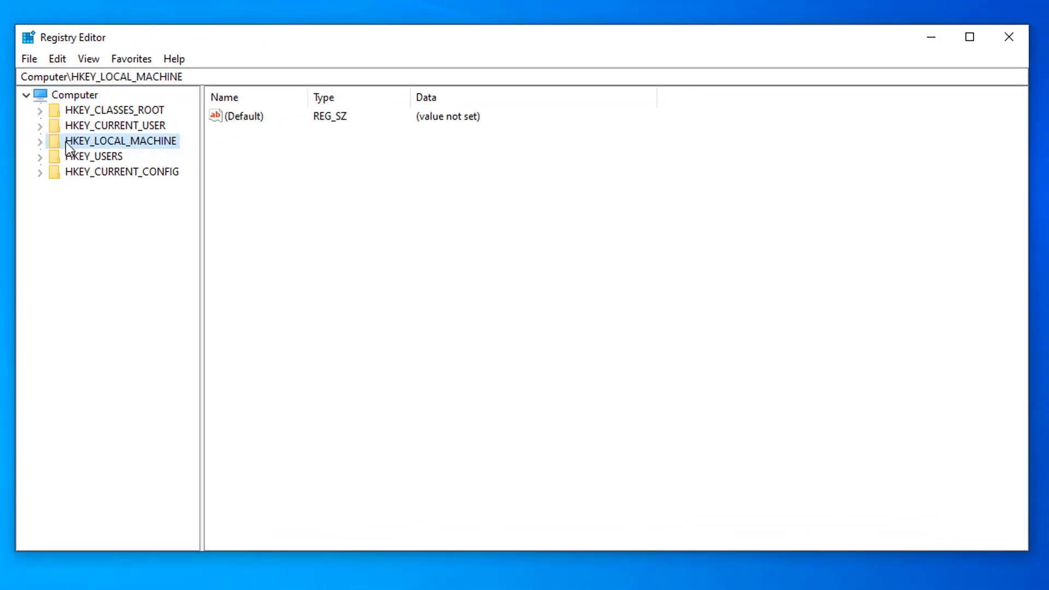
left_click(40, 143)
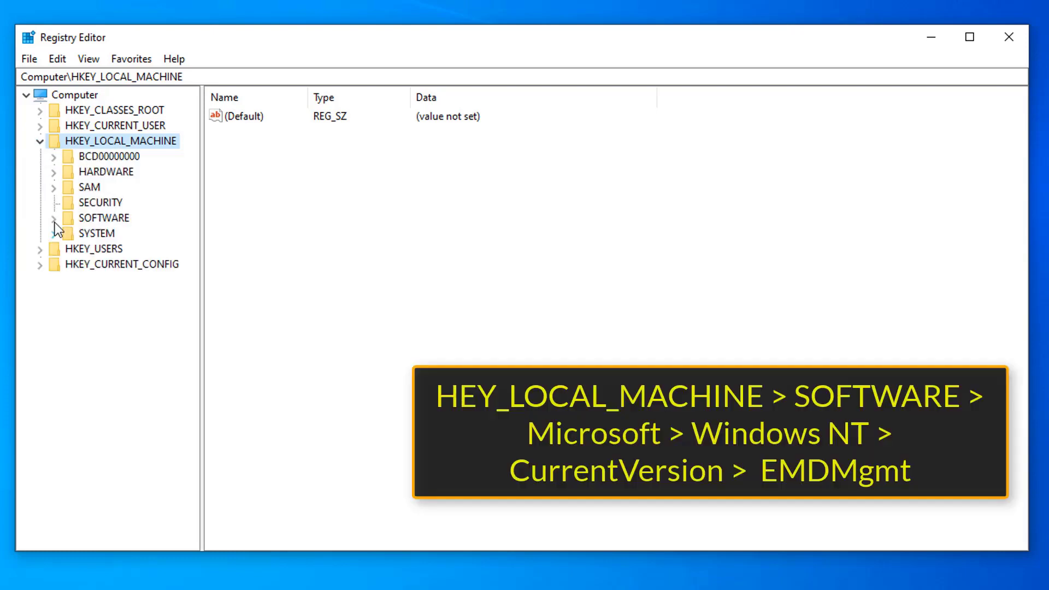
left_click(54, 220)
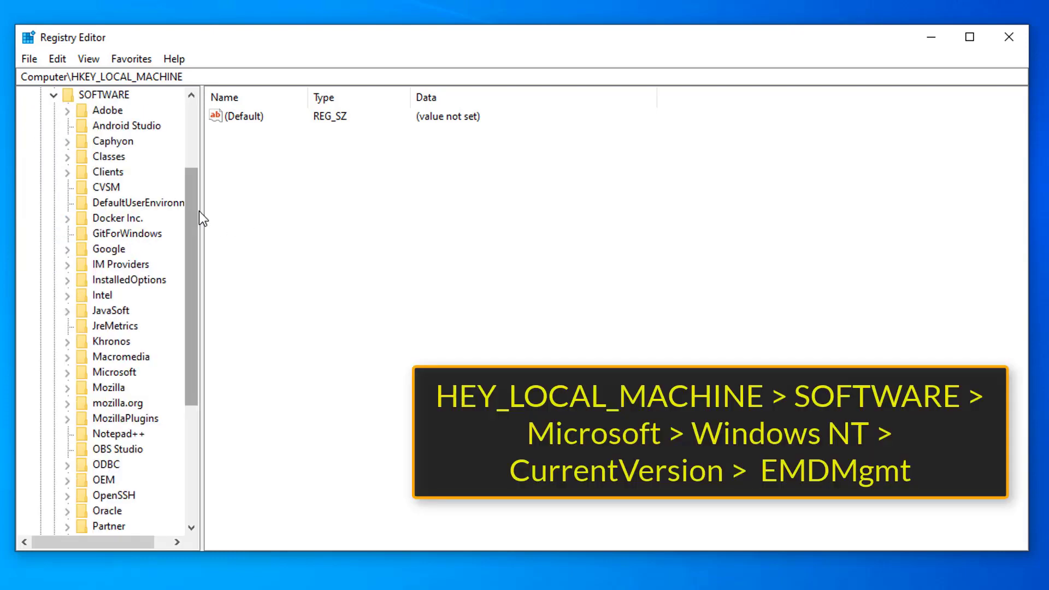
left_click_drag(201, 211, 417, 211)
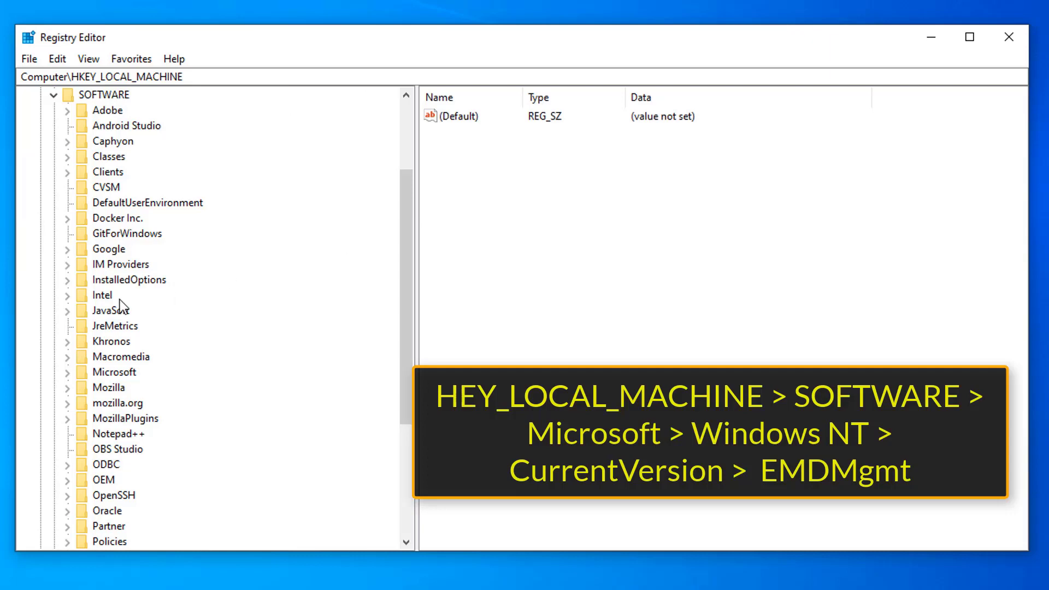
scroll(112, 307, "down", 4)
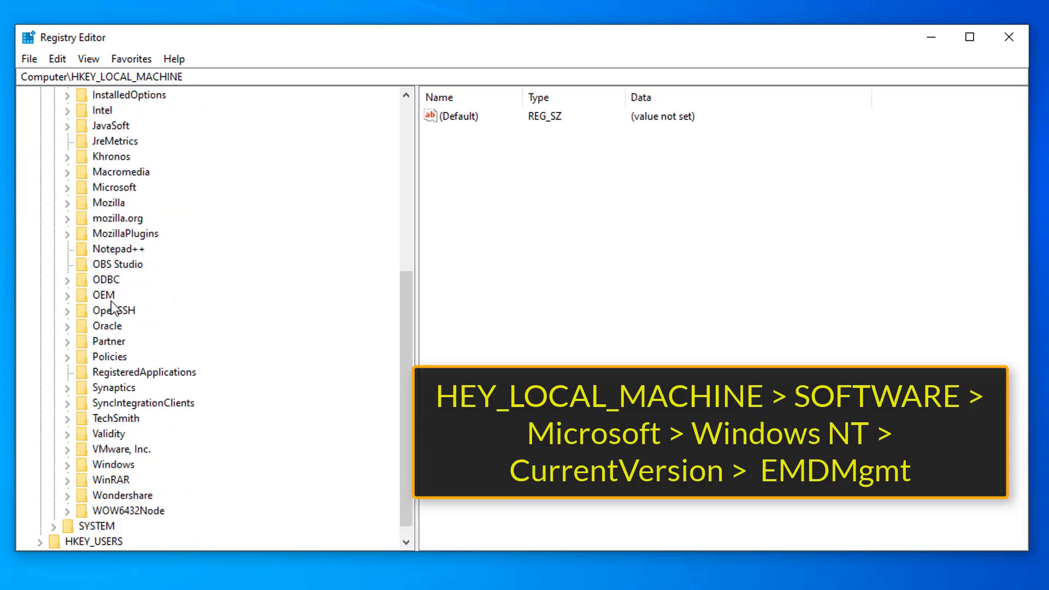
left_click(68, 188)
Step: Expand the Windows NT key under Microsoft and select its CurrentVersion key
scroll(129, 203, "down", 1)
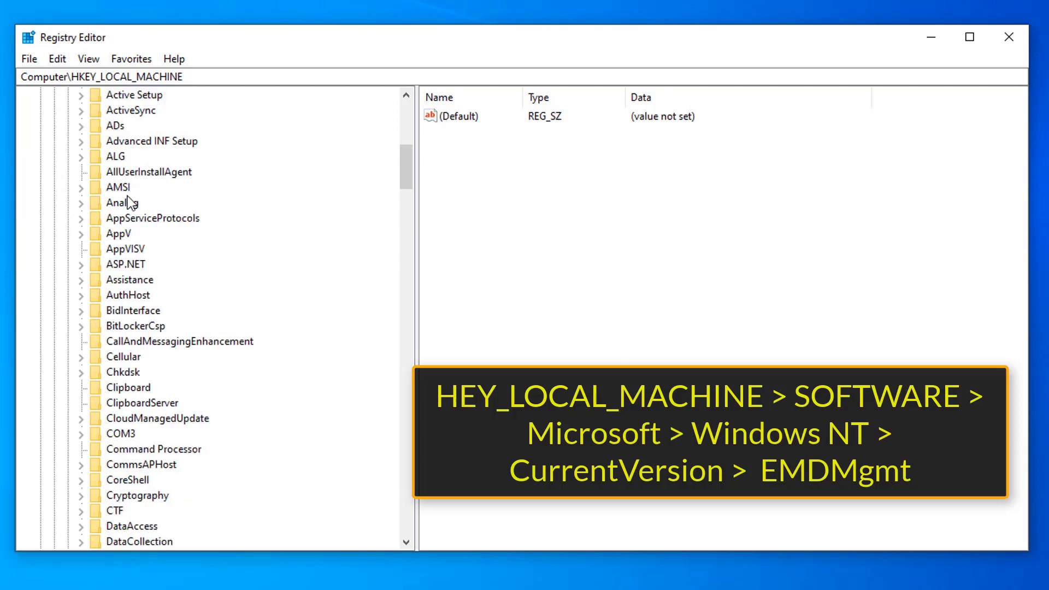
scroll(130, 204, "down", 13)
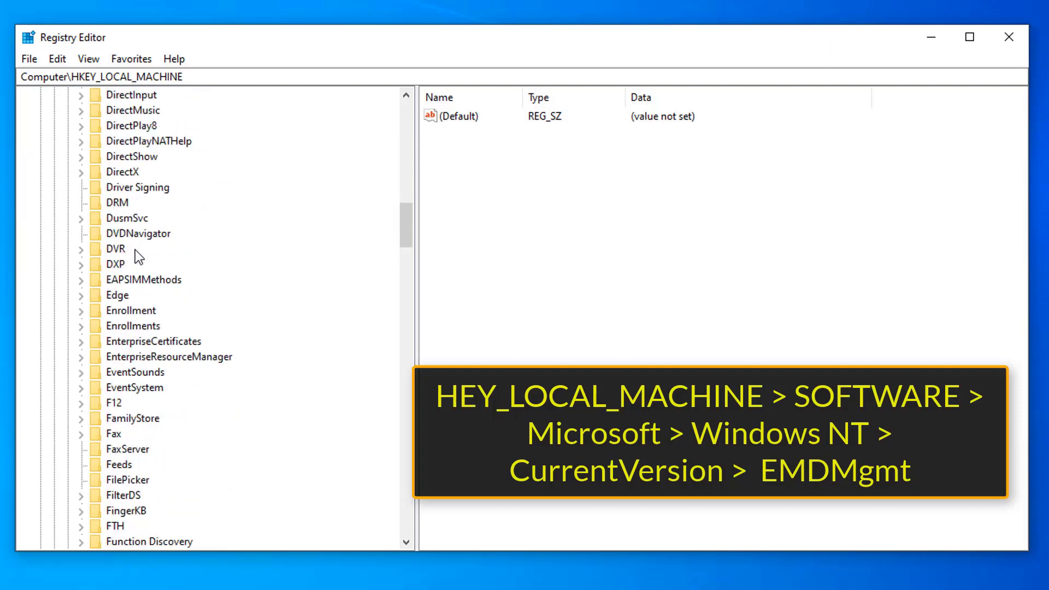
scroll(135, 251, "down", 20)
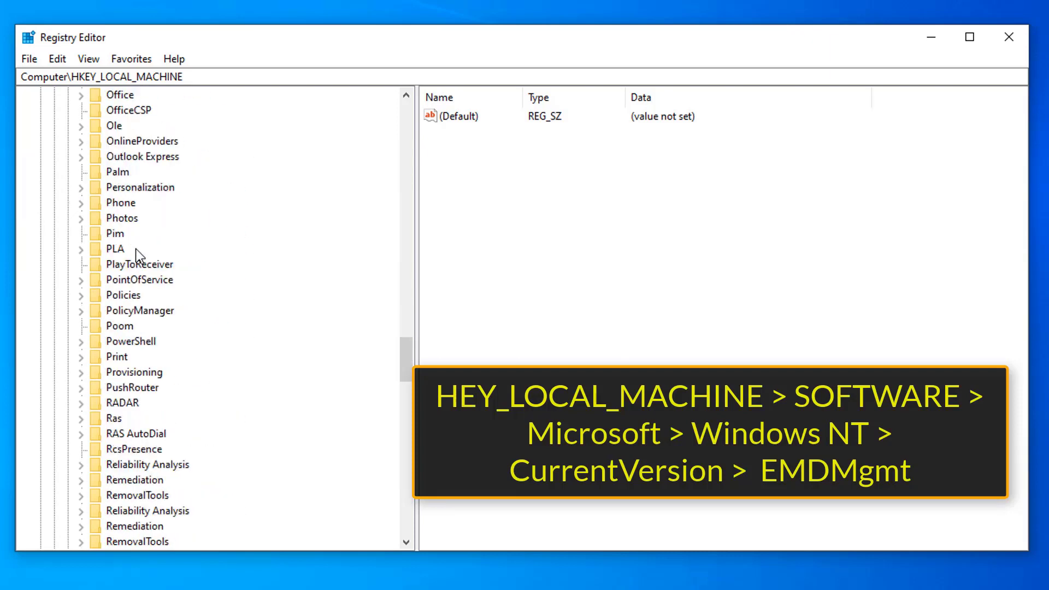
scroll(140, 255, "down", 20)
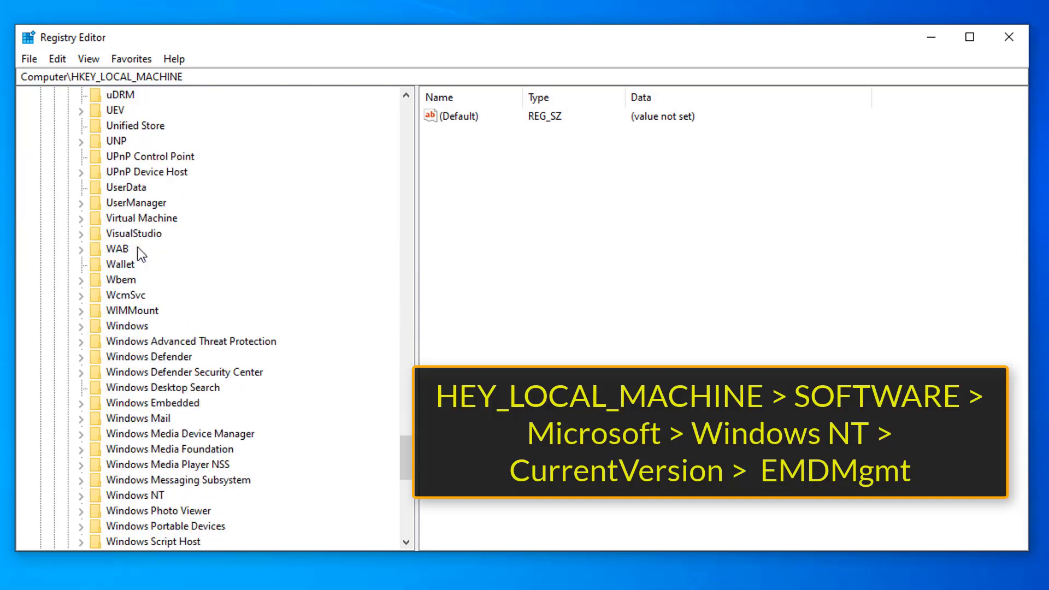
scroll(141, 254, "down", 3)
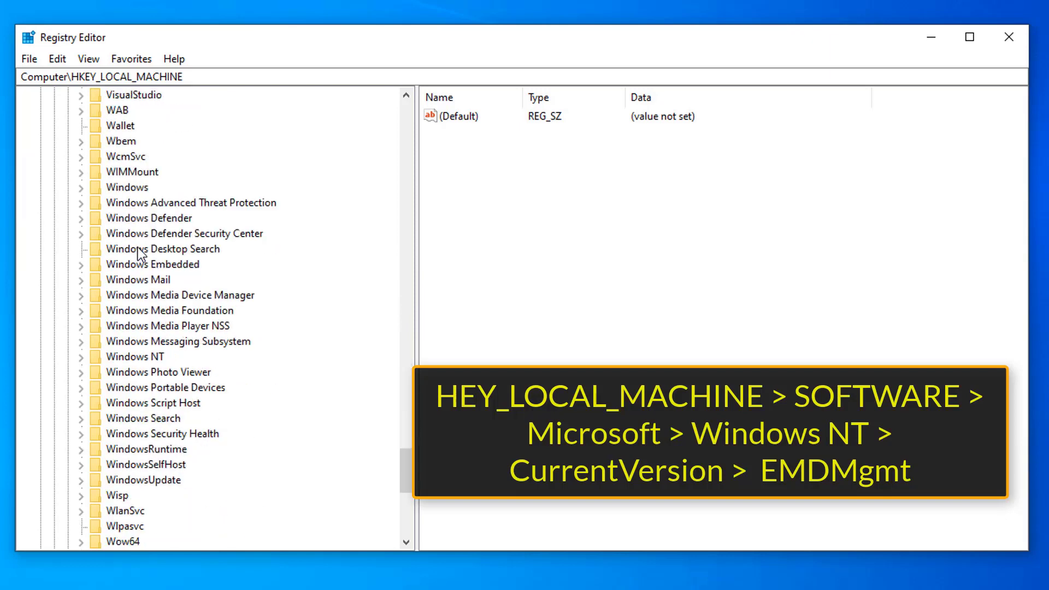
left_click(120, 359)
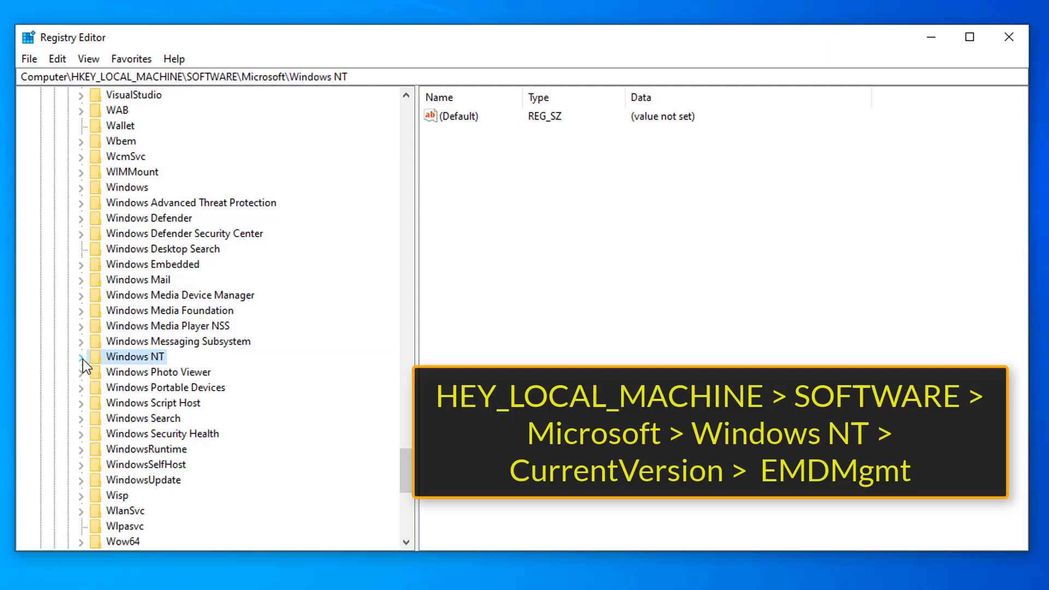
left_click(82, 358)
left_click(136, 375)
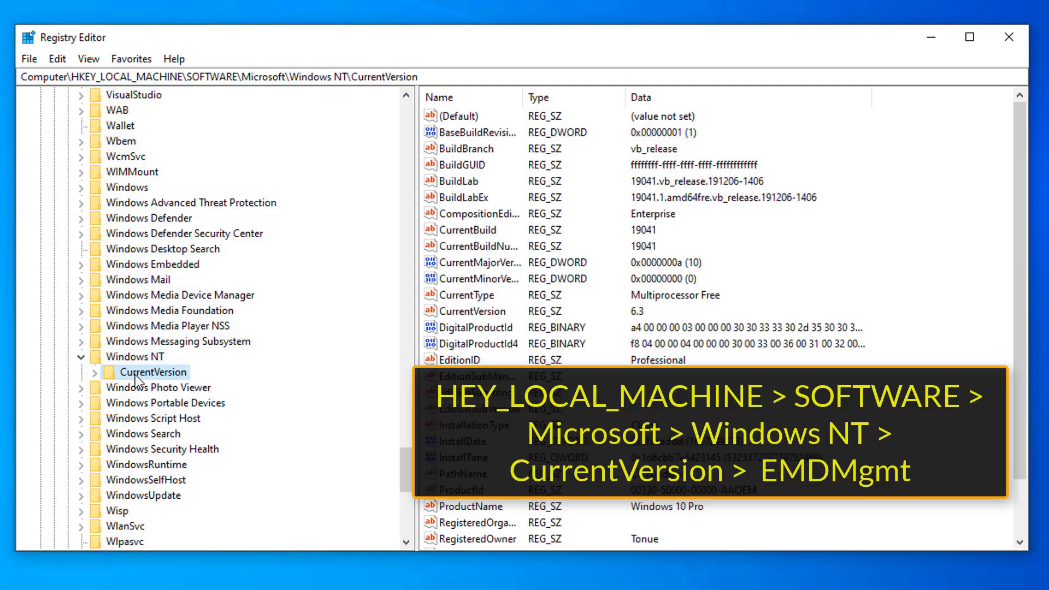
Step: Expand the CurrentVersion key and select its EMDMgmt subkey
left_click(95, 373)
scroll(186, 292, "up", 1)
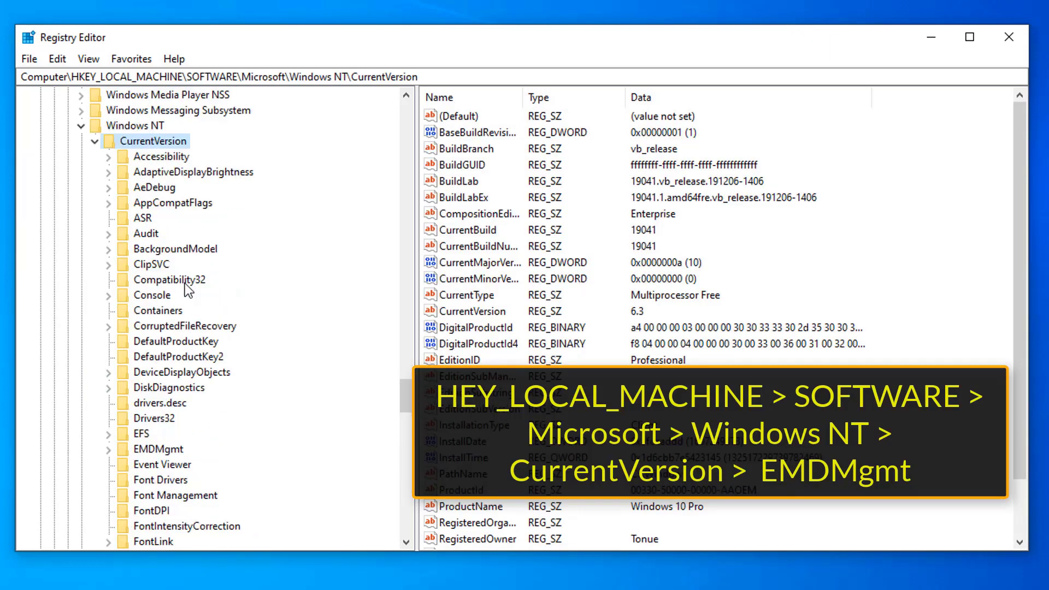
scroll(184, 283, "down", 3)
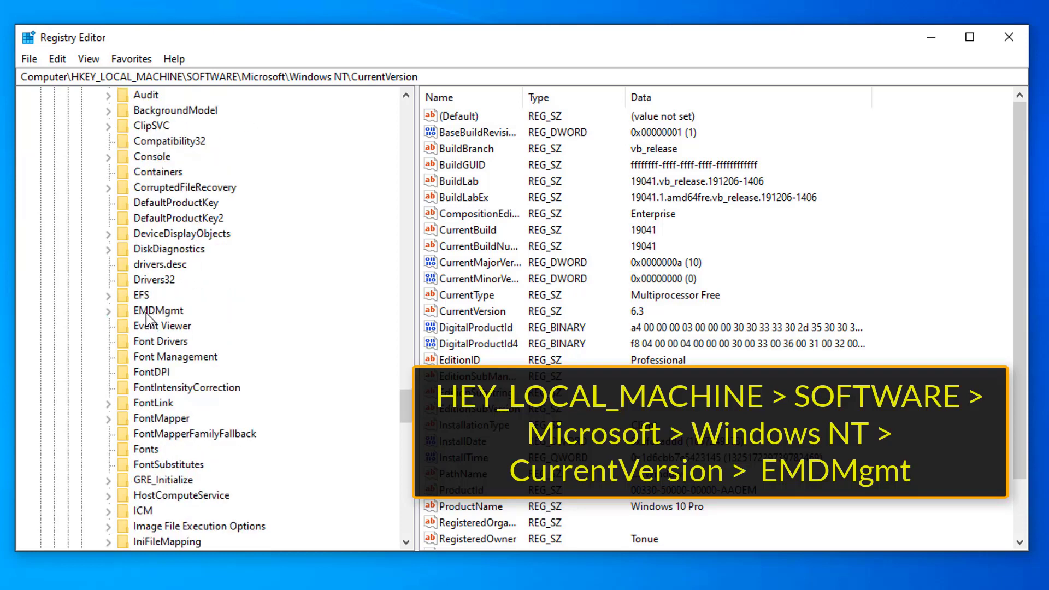
left_click(167, 313)
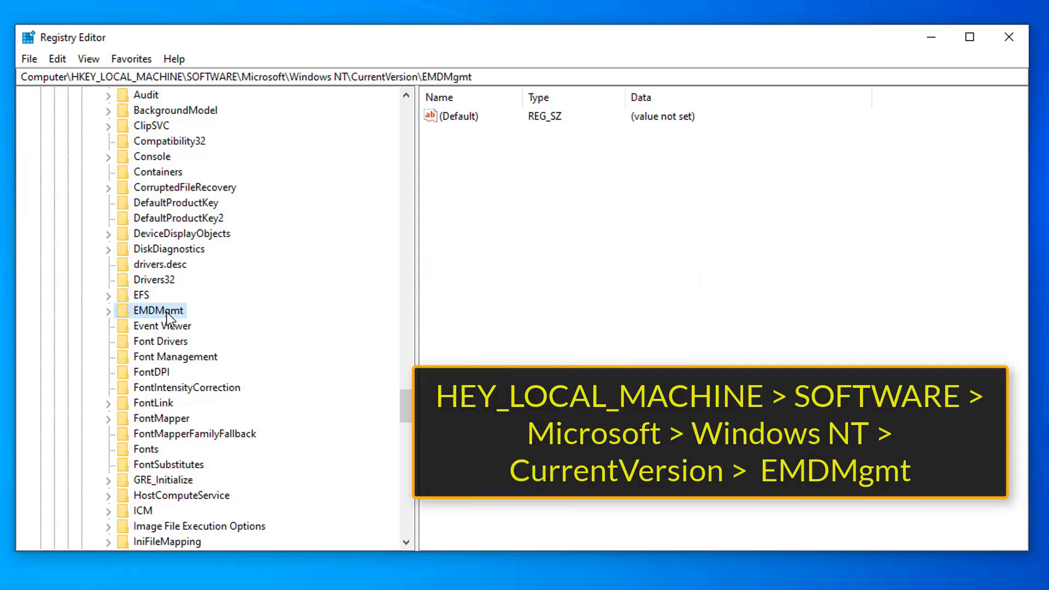
Step: Expand the EMDMgmt key, inspect its first device subkey and the actions available for it, and close the Registry Editor
left_click(109, 313)
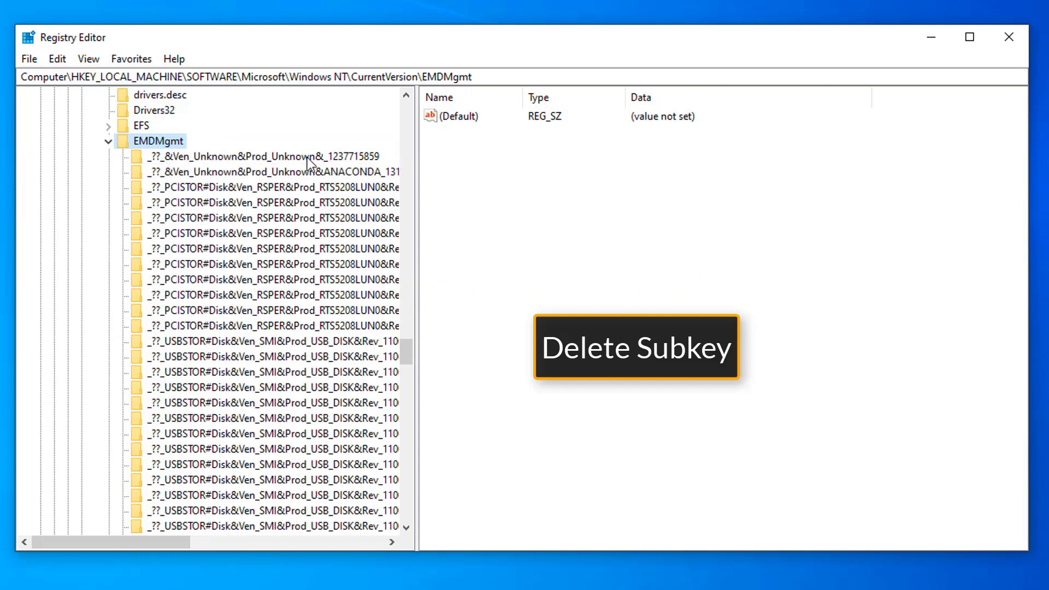
scroll(270, 433, "up", 1)
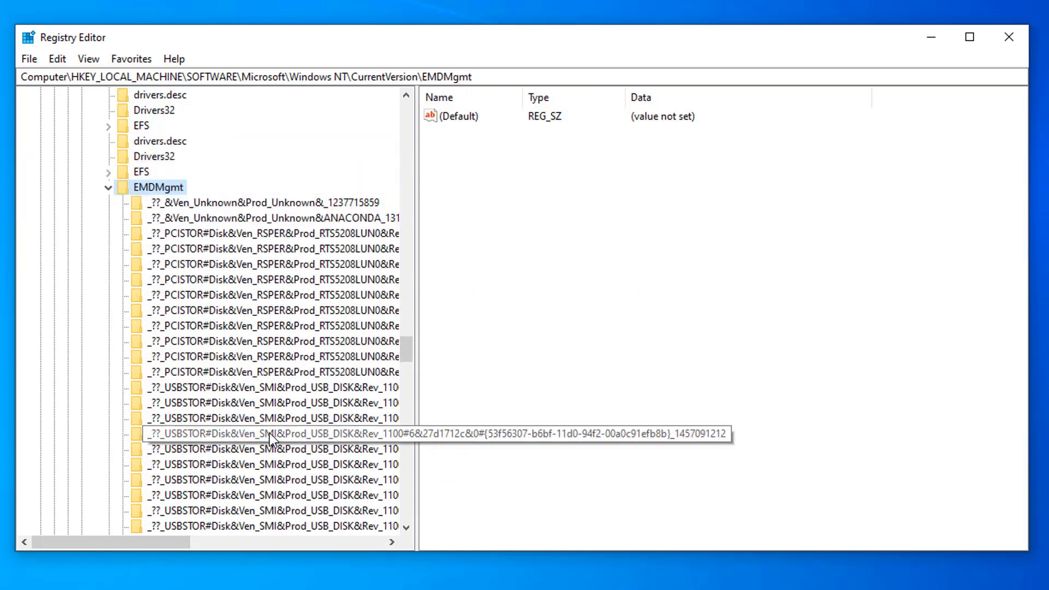
left_click(212, 204)
right_click(212, 205)
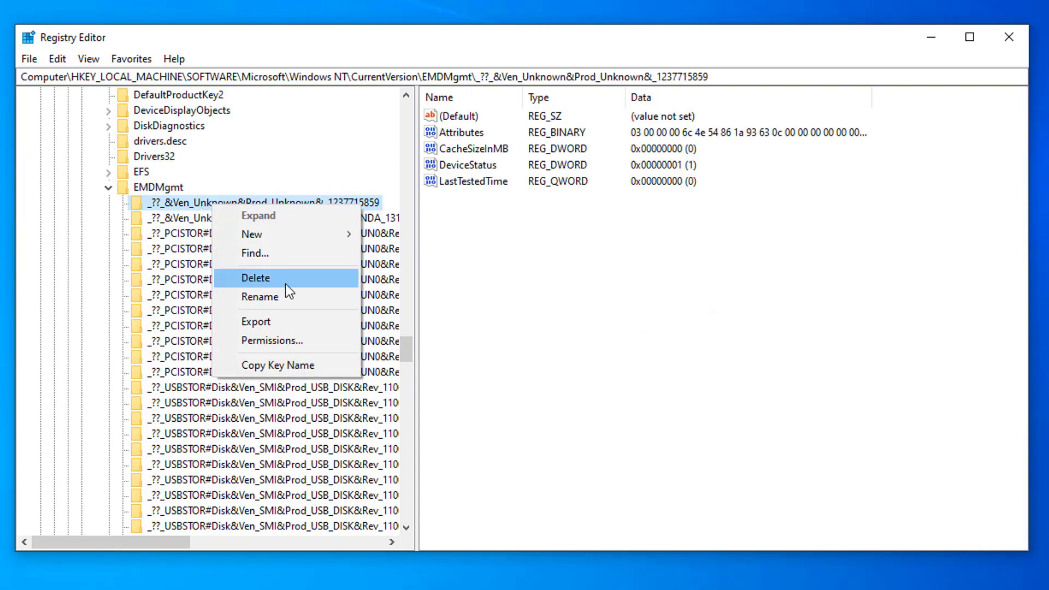
left_click(457, 285)
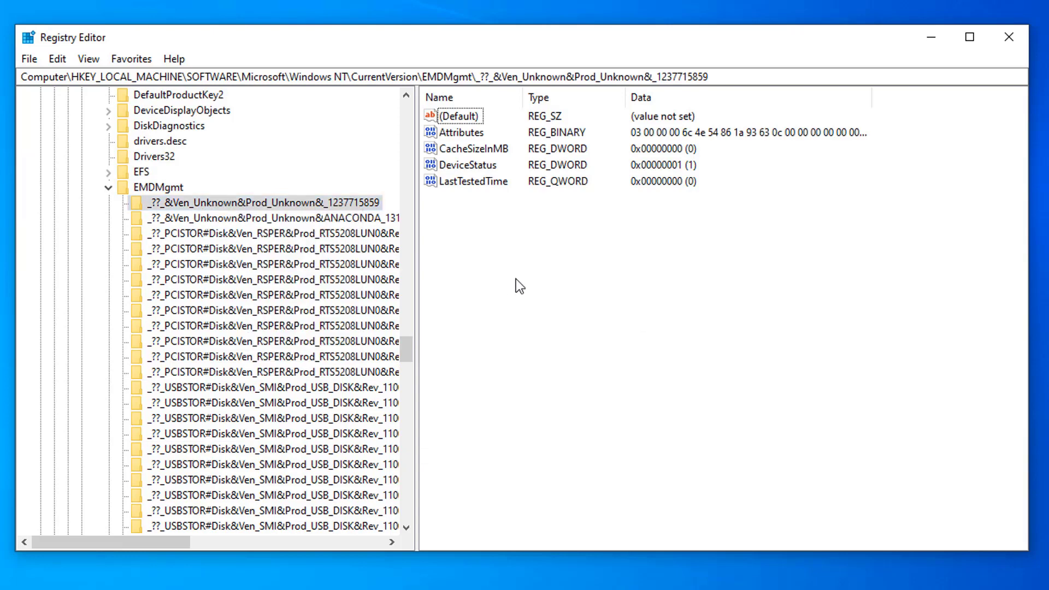
left_click(1008, 37)
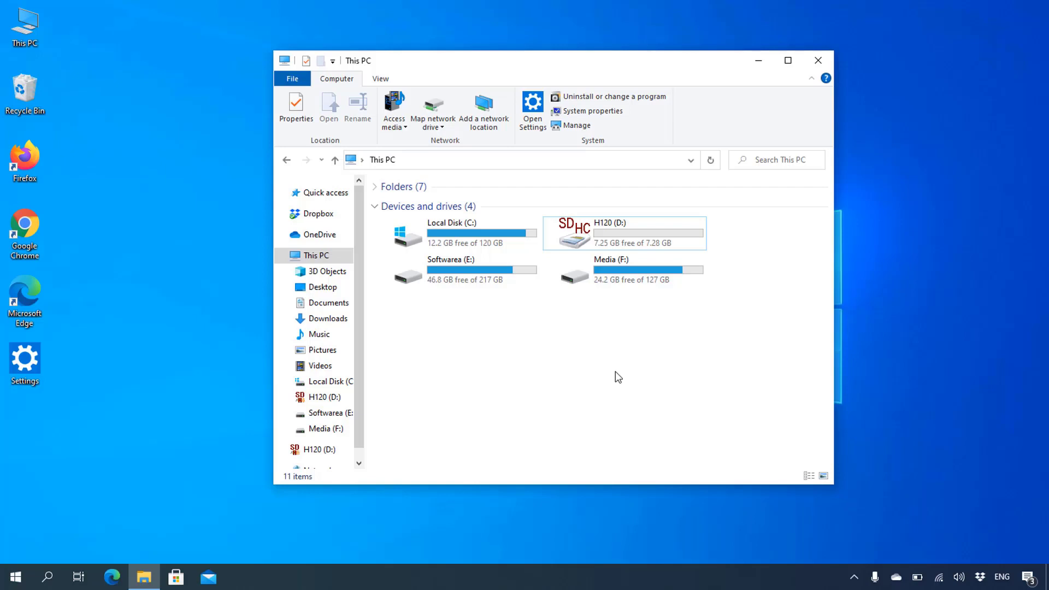
Step: Quick-format the H120 (D:) SD card with restored device defaults, using FAT32 and the default allocation size
right_click(648, 232)
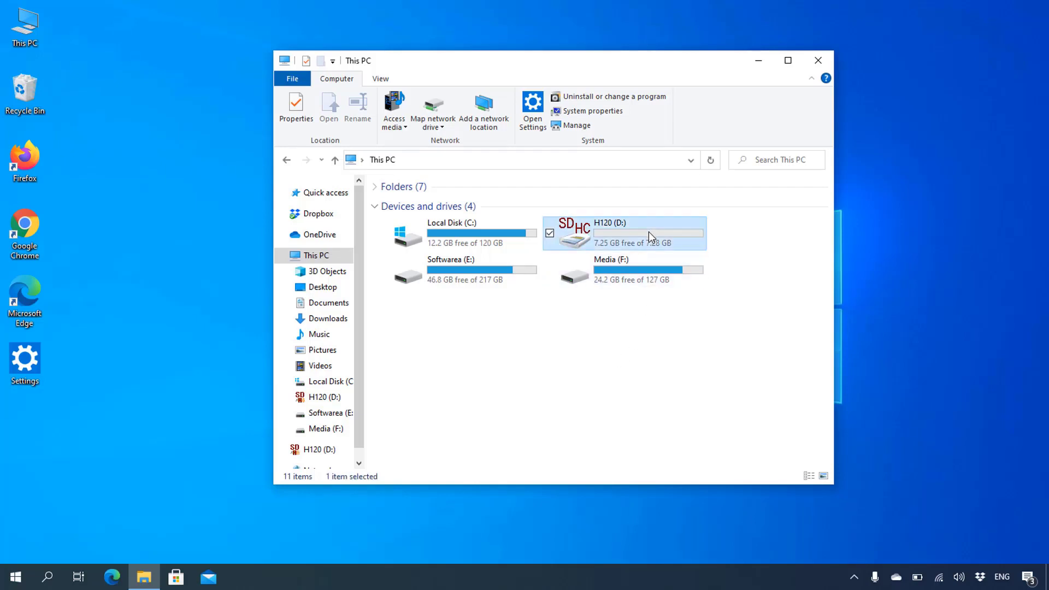
left_click(495, 437)
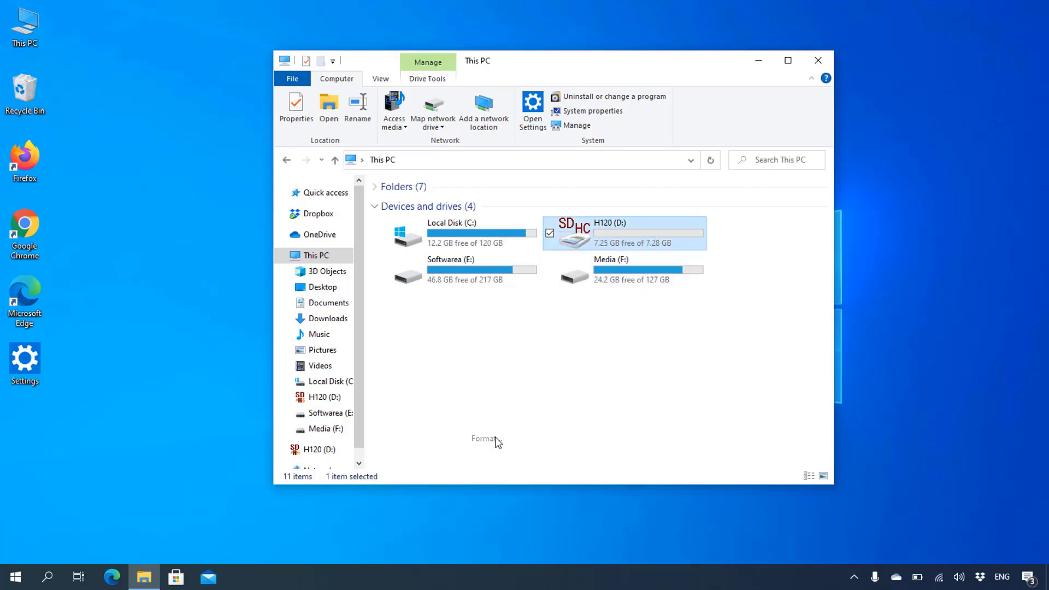
left_click(379, 385)
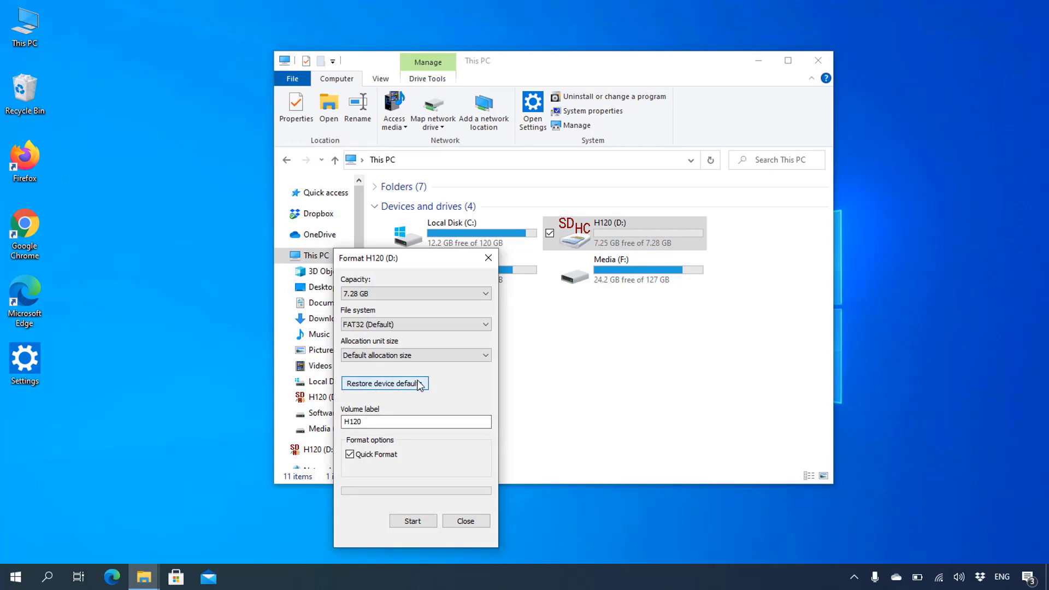
left_click(422, 519)
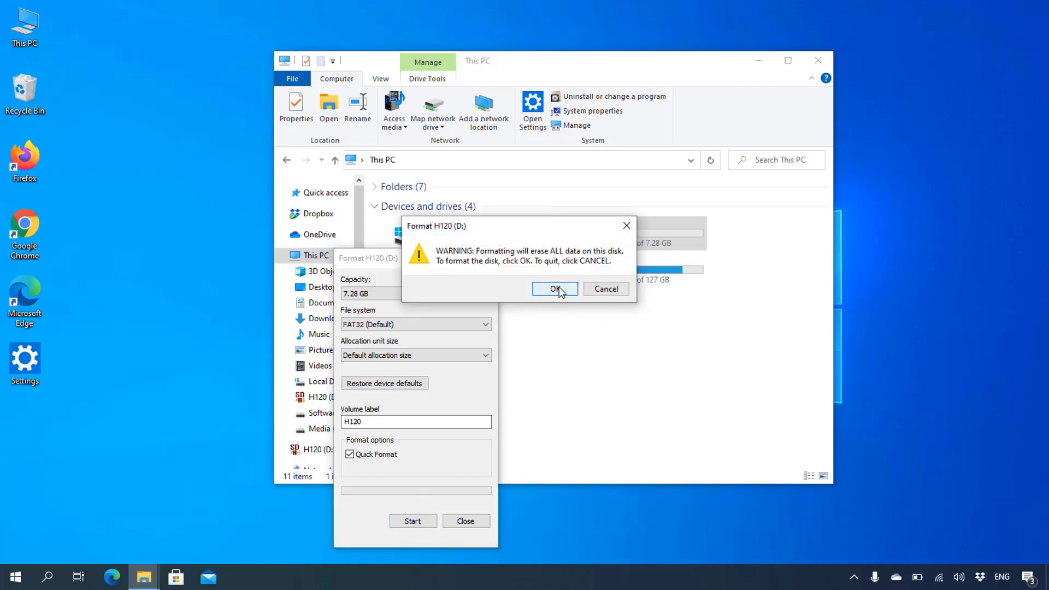
left_click(556, 288)
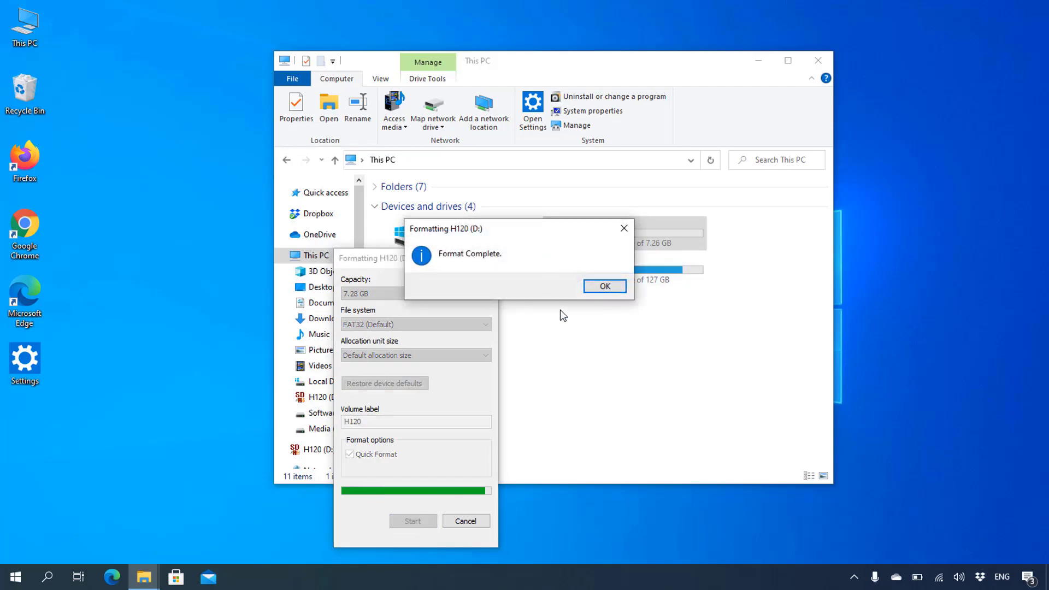
left_click(605, 287)
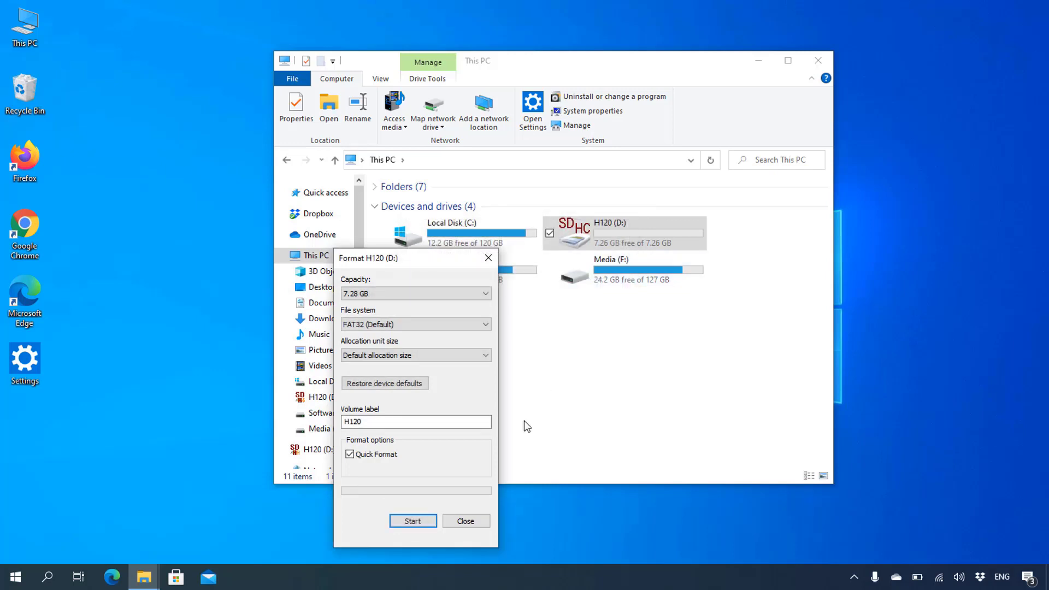
left_click(466, 521)
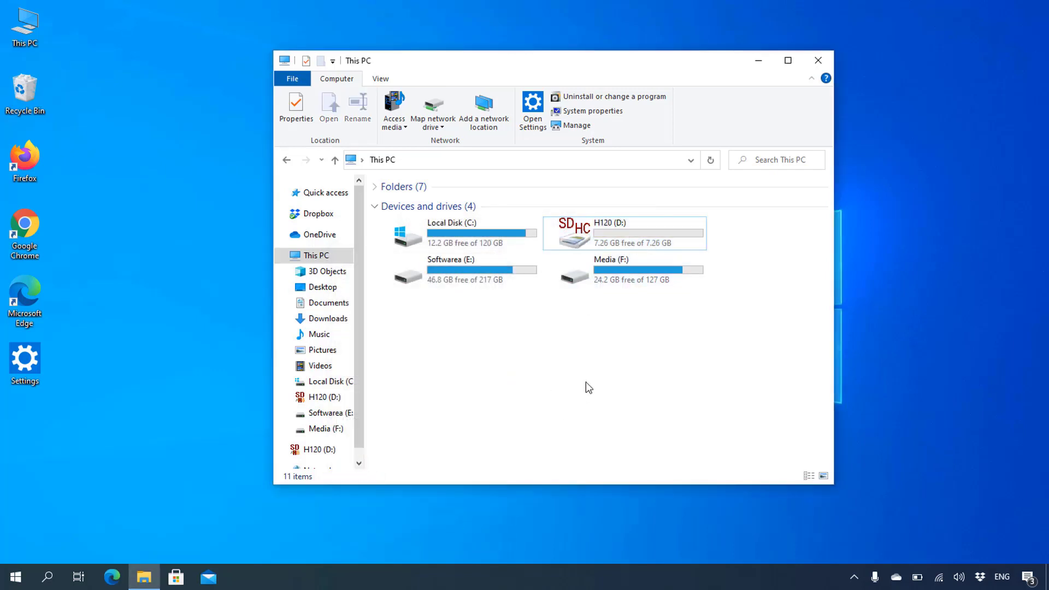
Step: Check the ReadyBoost options in the H120 (D:) card's properties and close them without applying anything
right_click(633, 231)
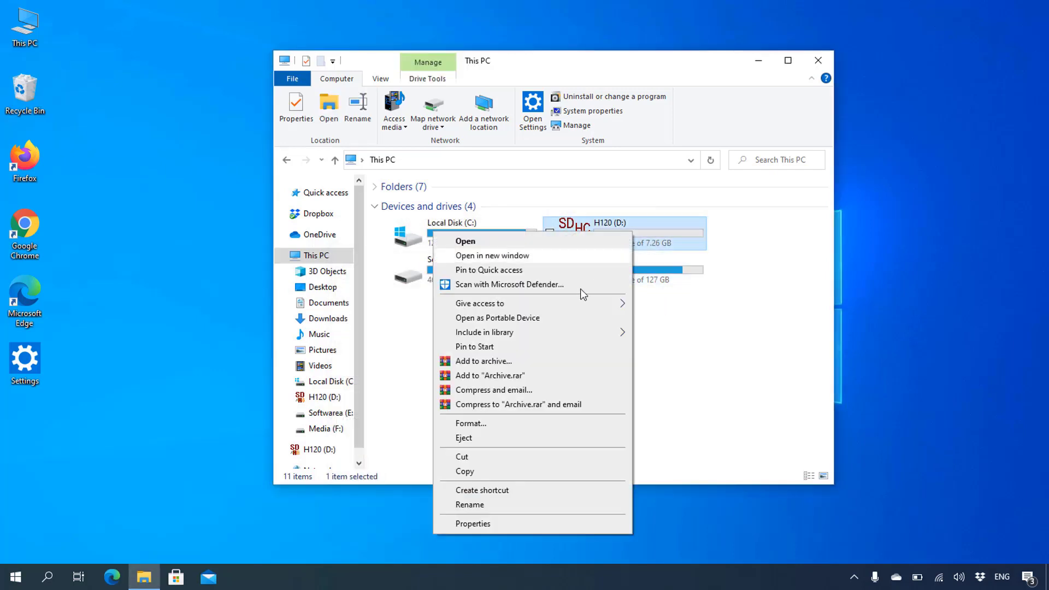
left_click(494, 523)
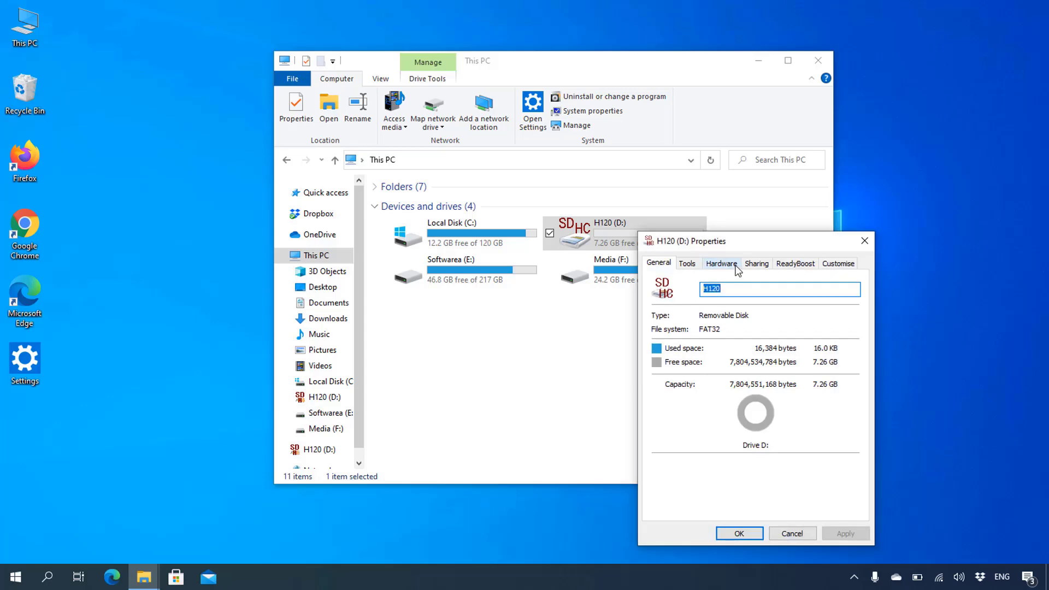
left_click(797, 264)
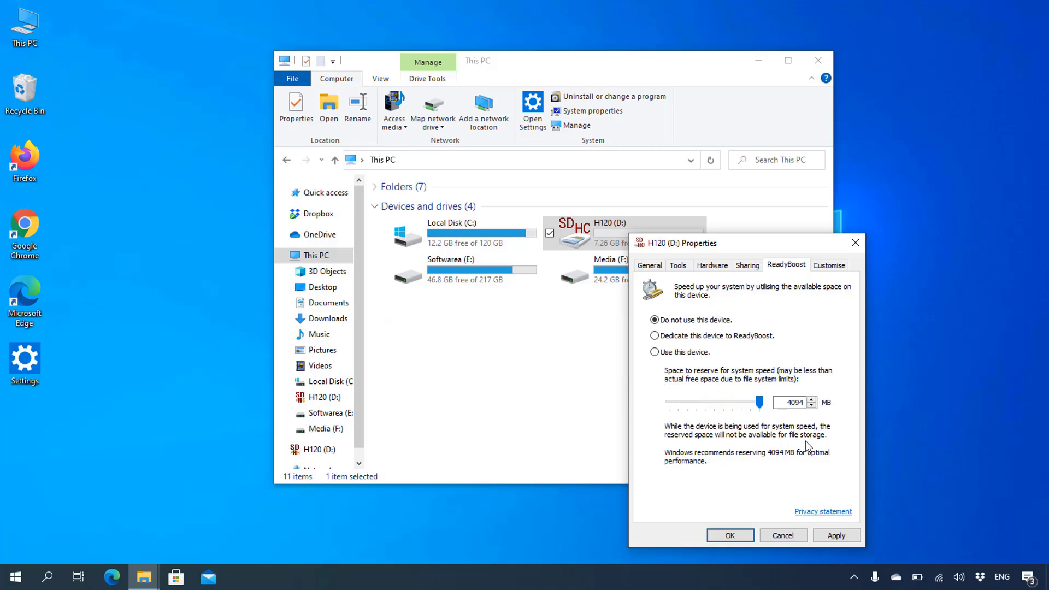
left_click(787, 535)
left_click(648, 402)
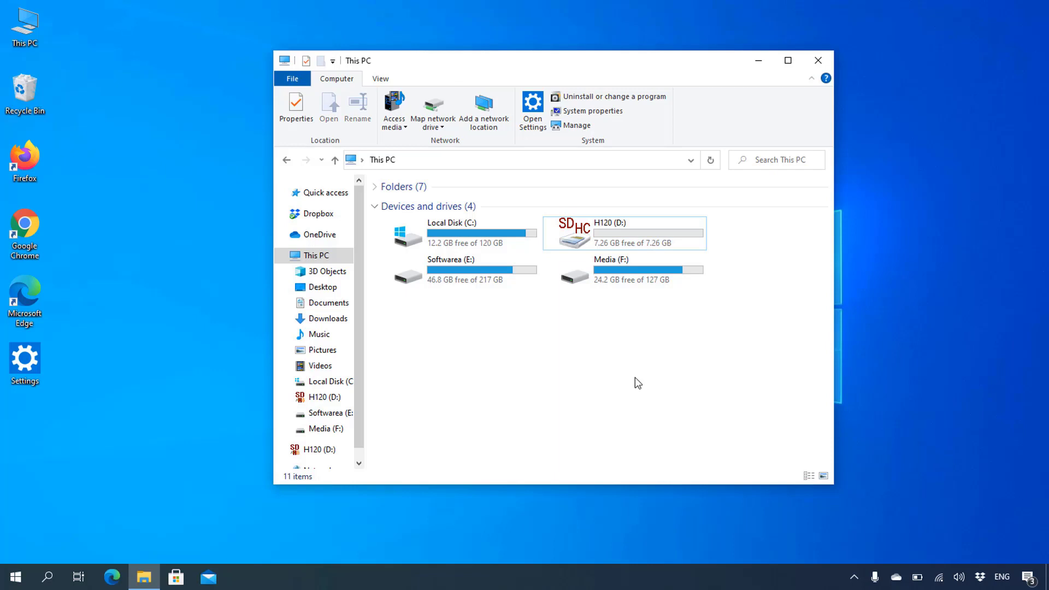
Step: Quick-format the H120 (D:) SD card as NTFS with a 4096-byte allocation unit size
right_click(635, 232)
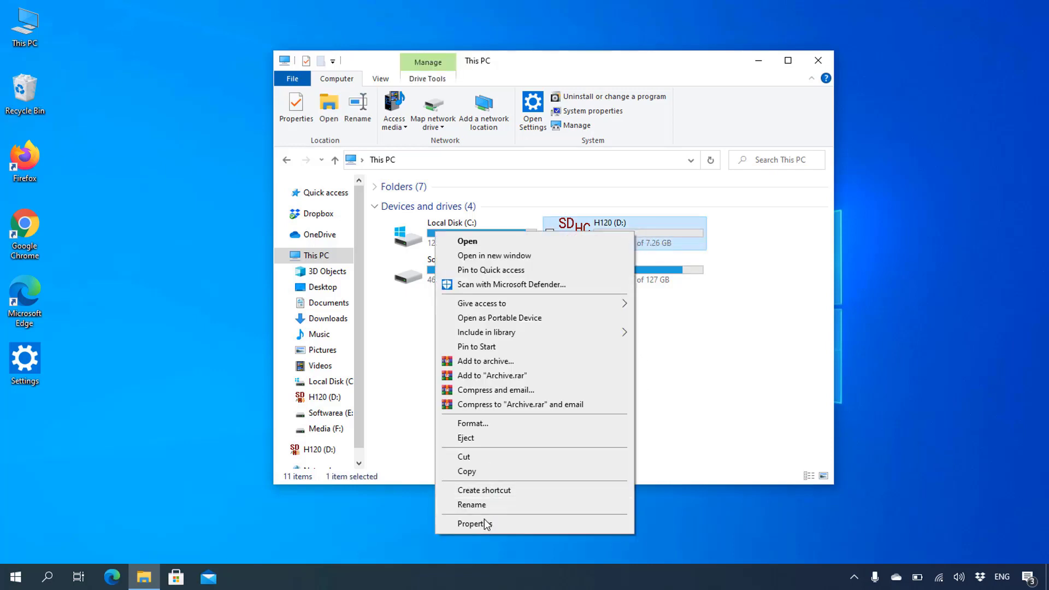
left_click(471, 425)
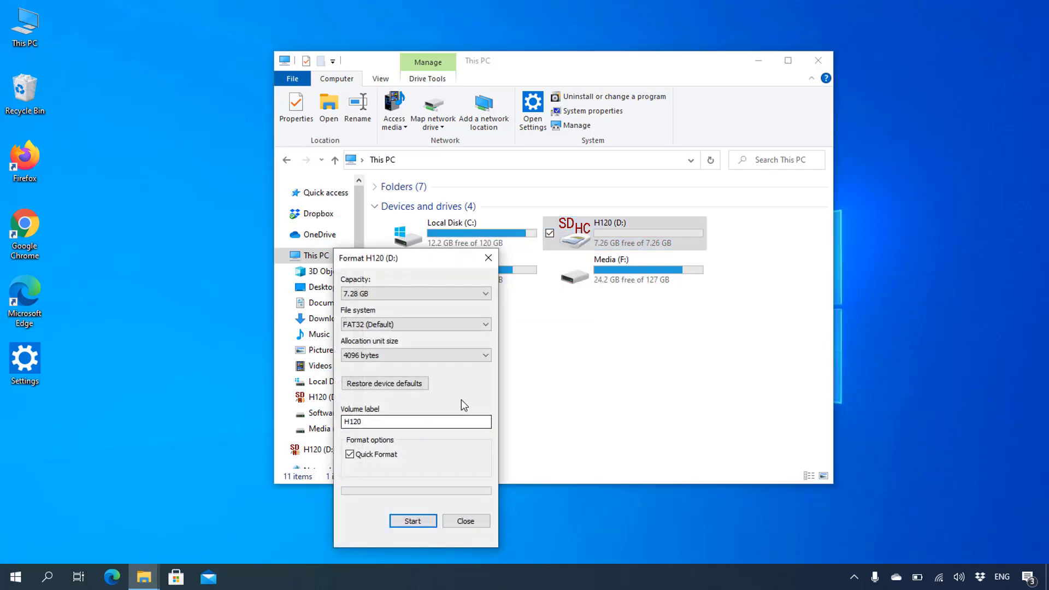
left_click(456, 324)
left_click(361, 343)
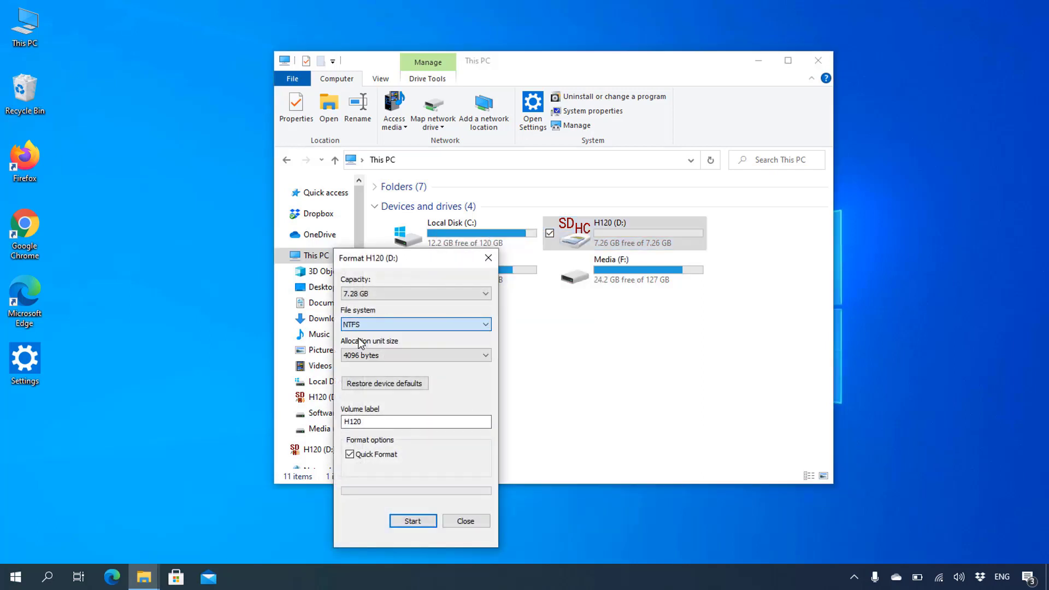
left_click(413, 522)
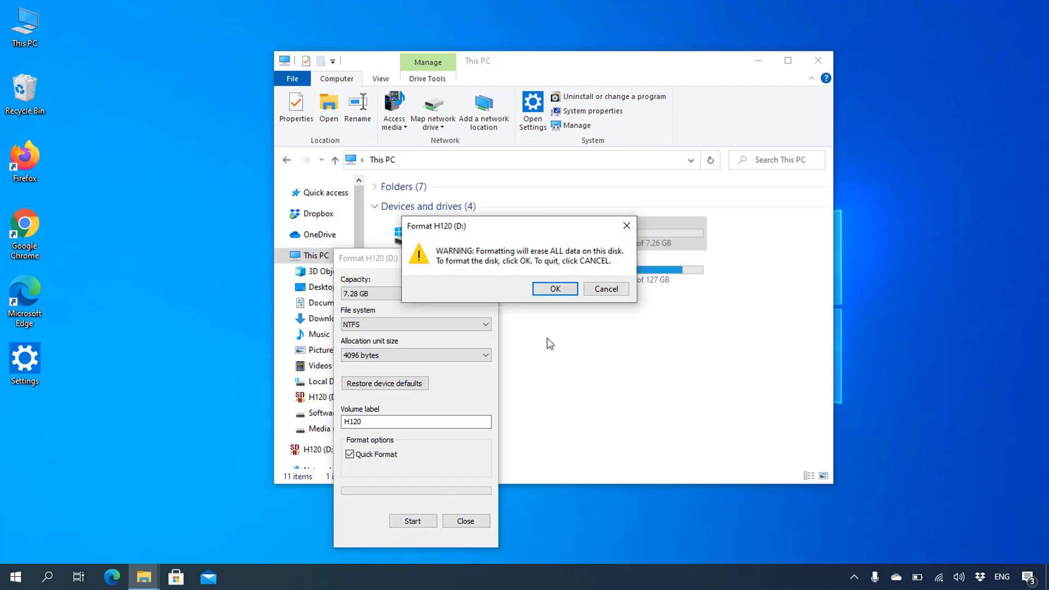
left_click(555, 290)
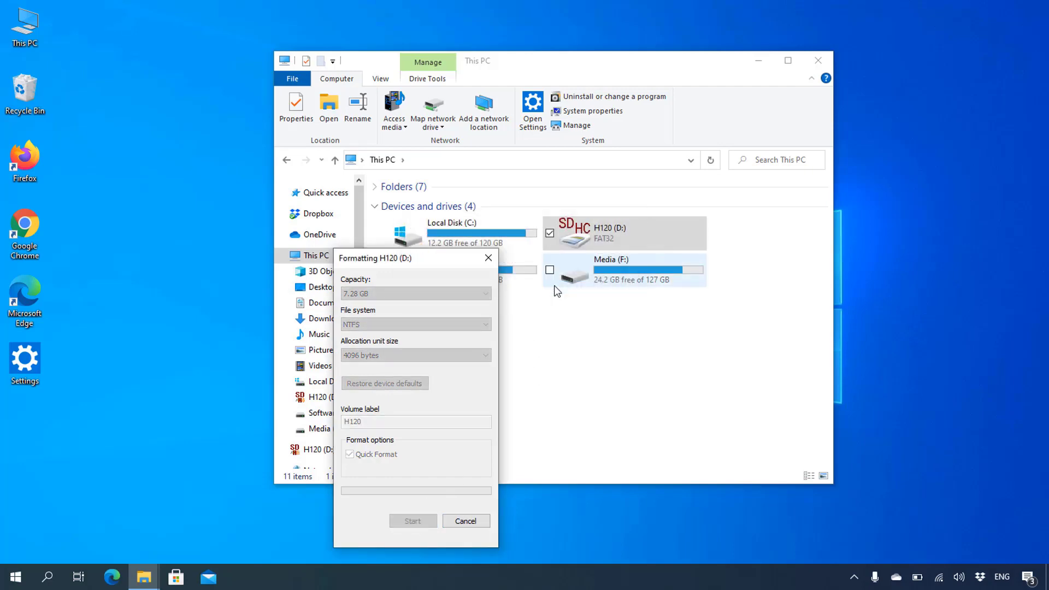
left_click(604, 286)
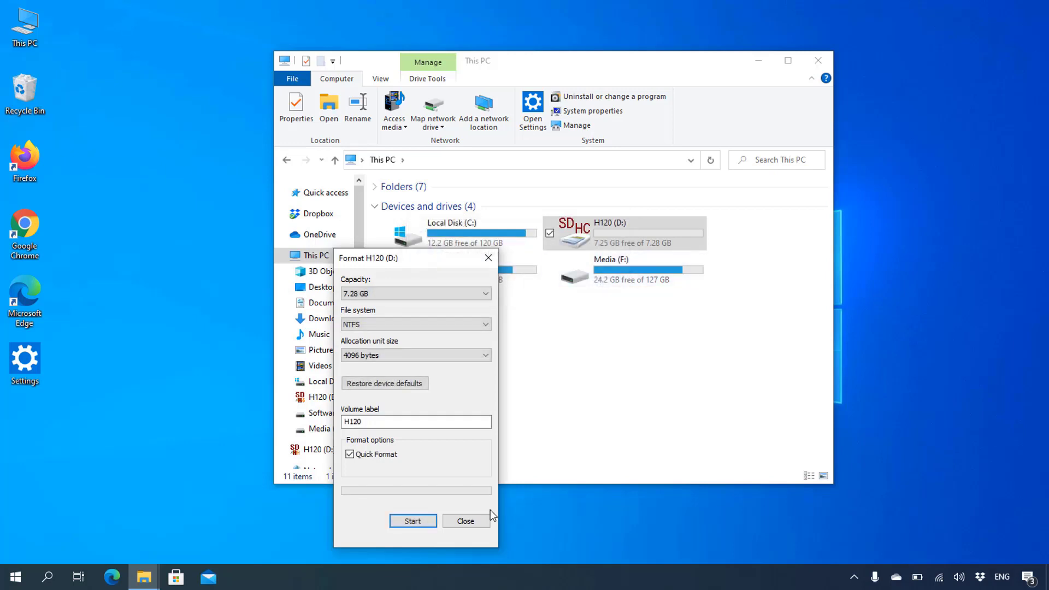
left_click(465, 521)
left_click(625, 386)
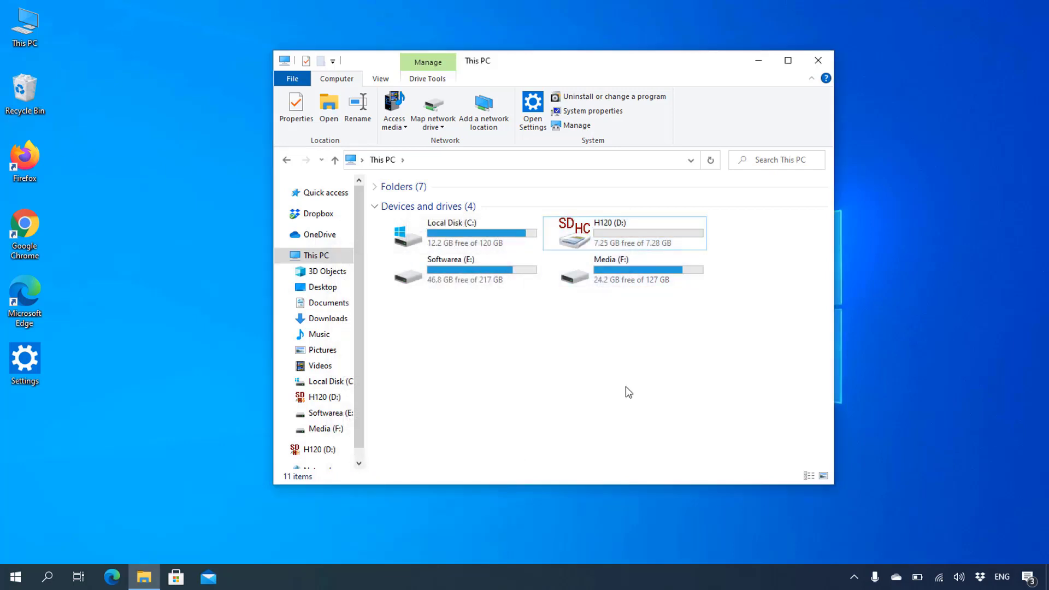
Step: Dedicate the H120 (D:) card to ReadyBoost in its properties and apply the setting
right_click(623, 230)
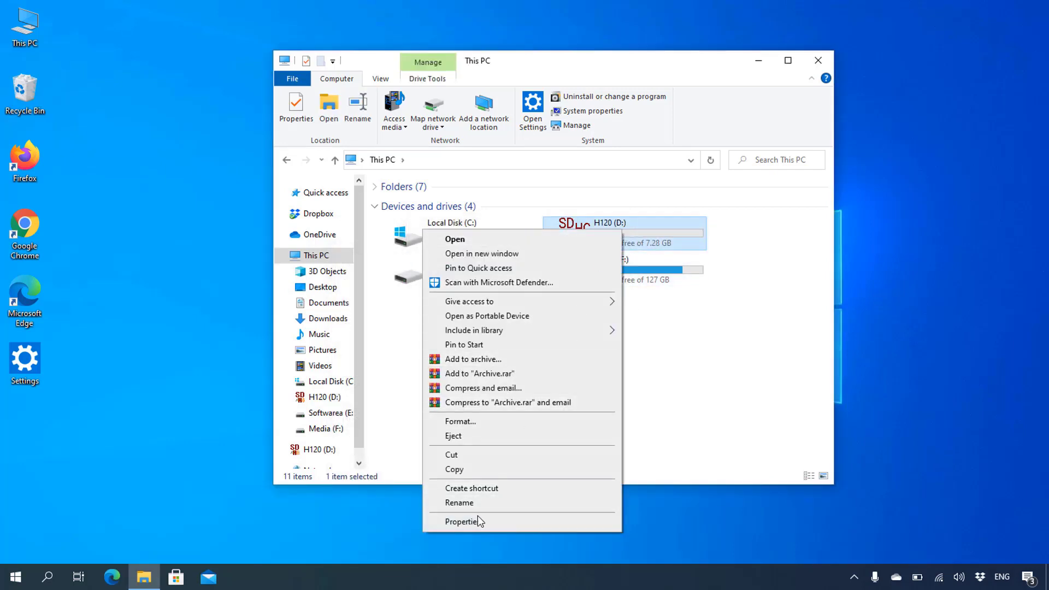
left_click(473, 521)
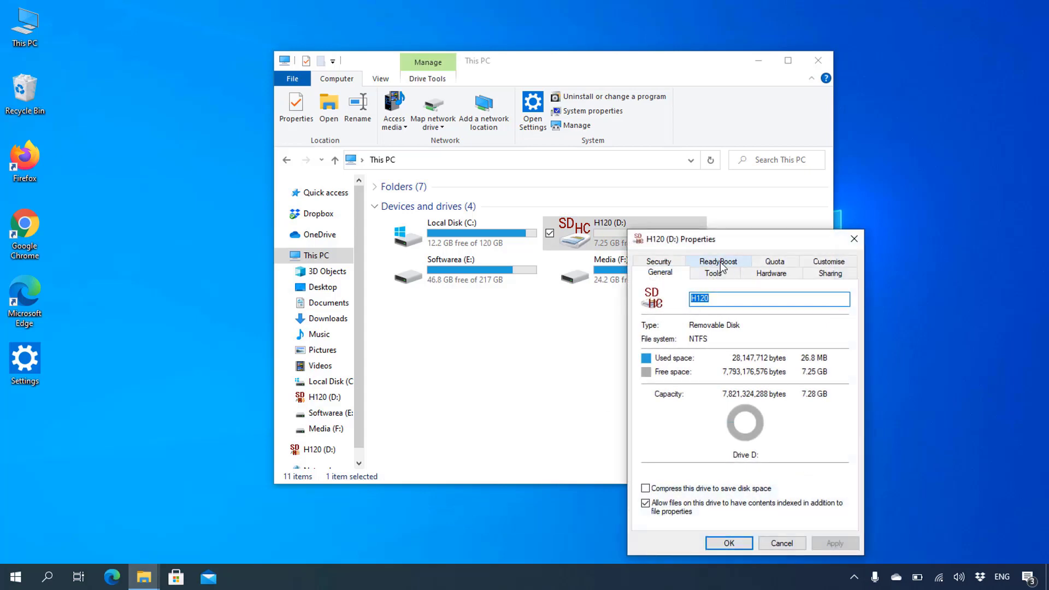
left_click(719, 263)
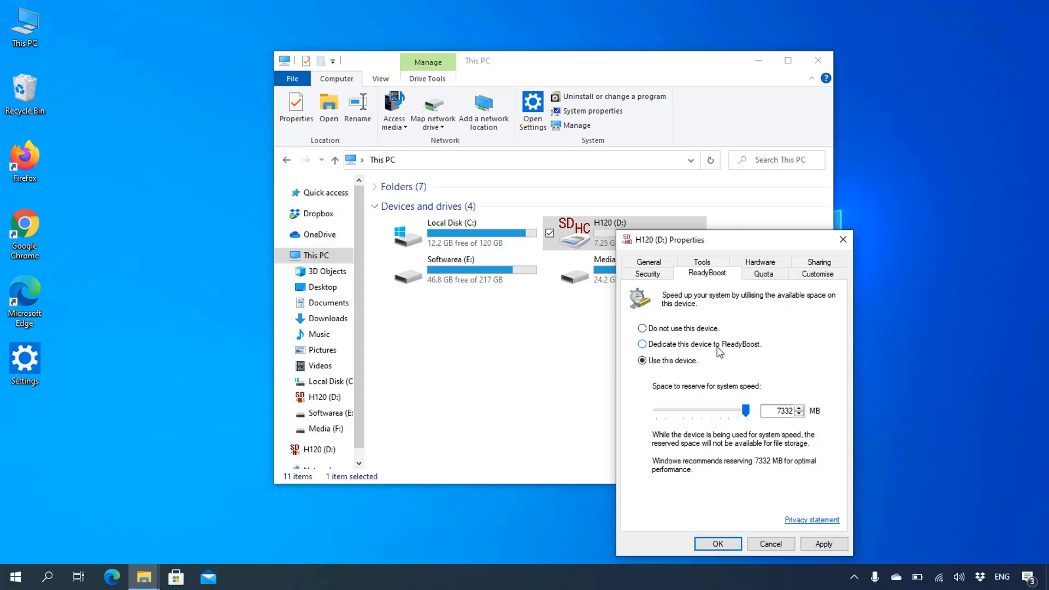
left_click(643, 345)
left_click(827, 543)
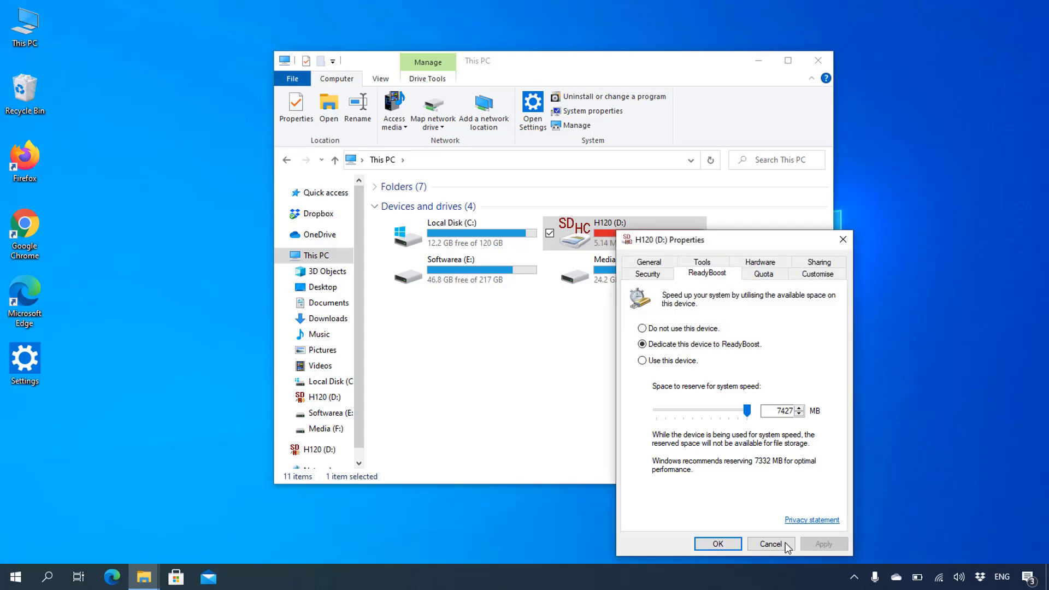
left_click(717, 544)
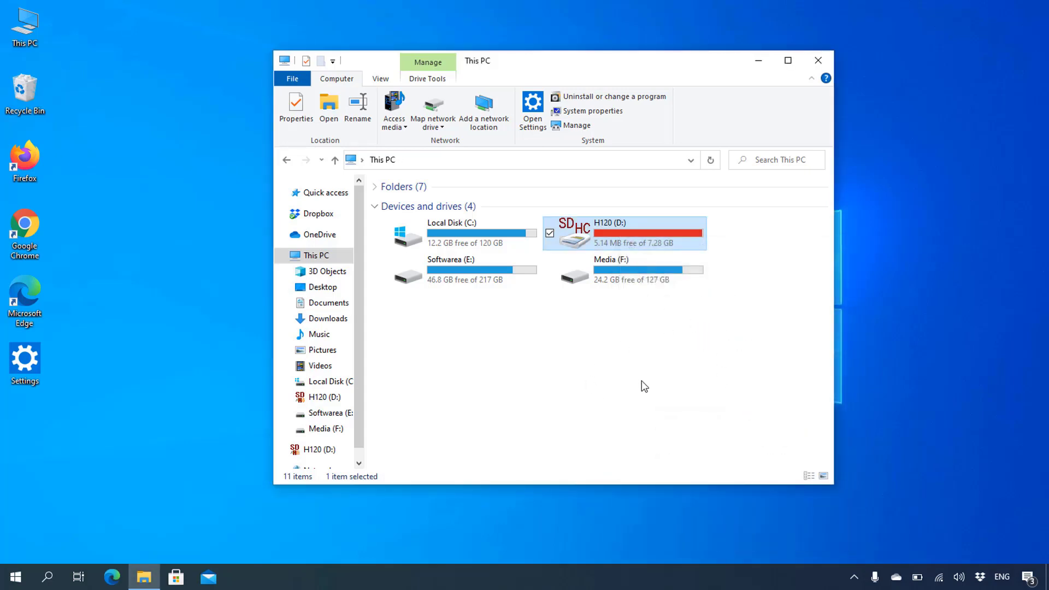
Step: Open the H120 (D:) card to check for the ReadyBoost cache file, return to This PC and minimize the window
double_click(619, 228)
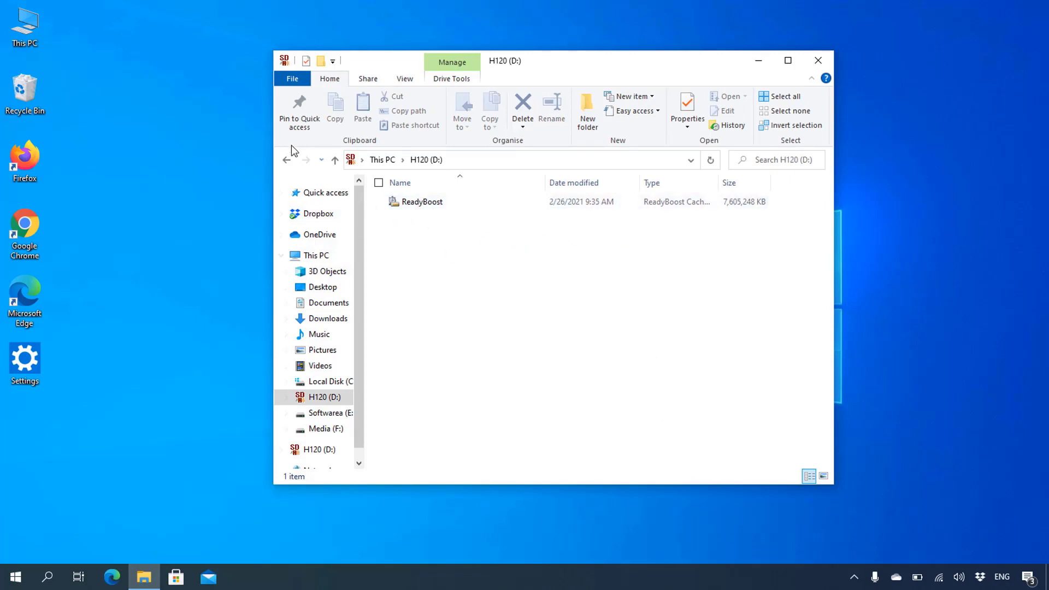
left_click(287, 162)
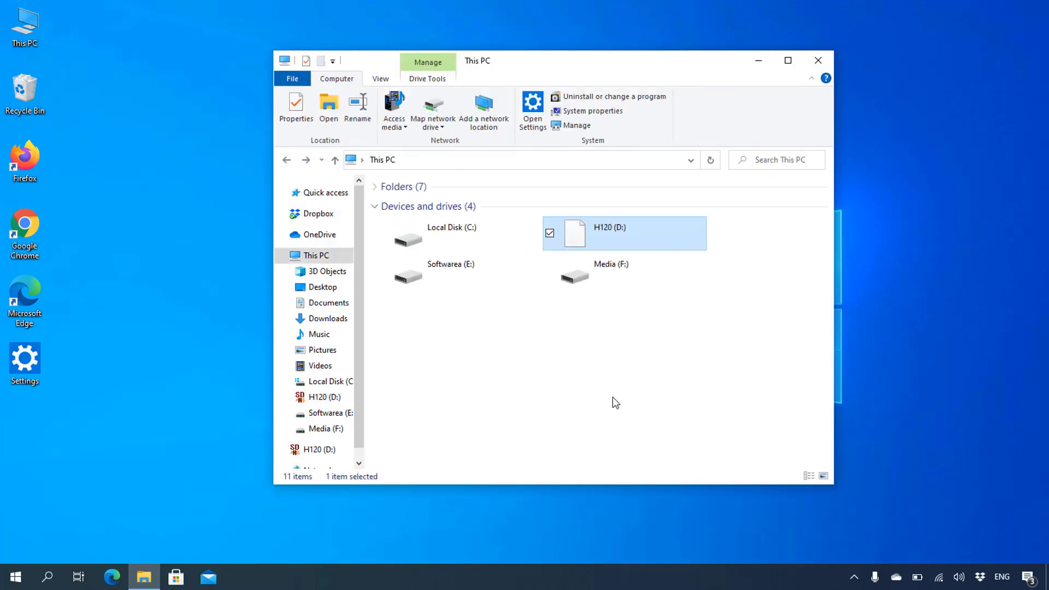
left_click(754, 63)
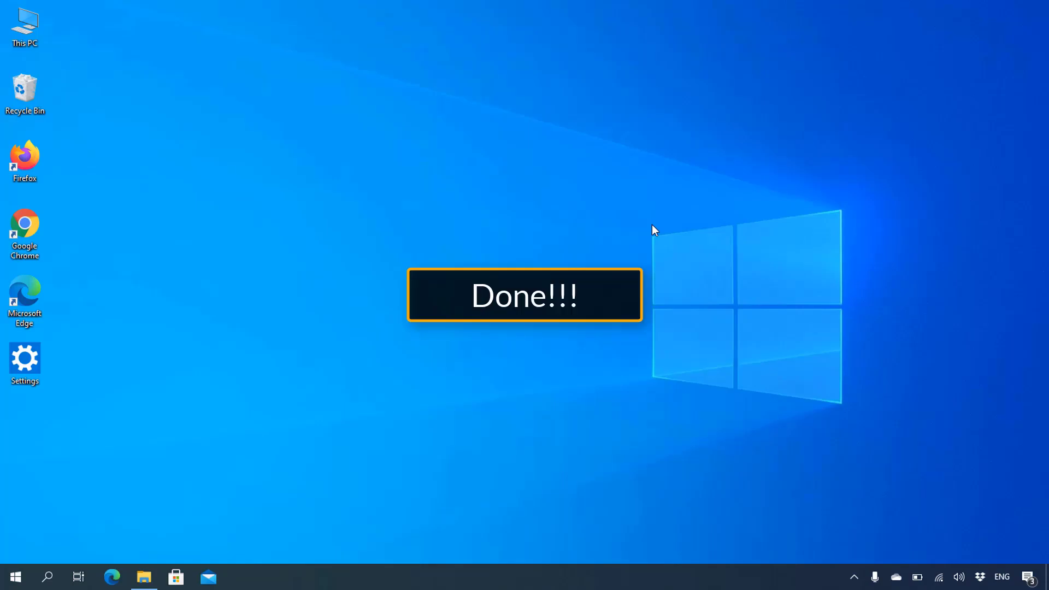